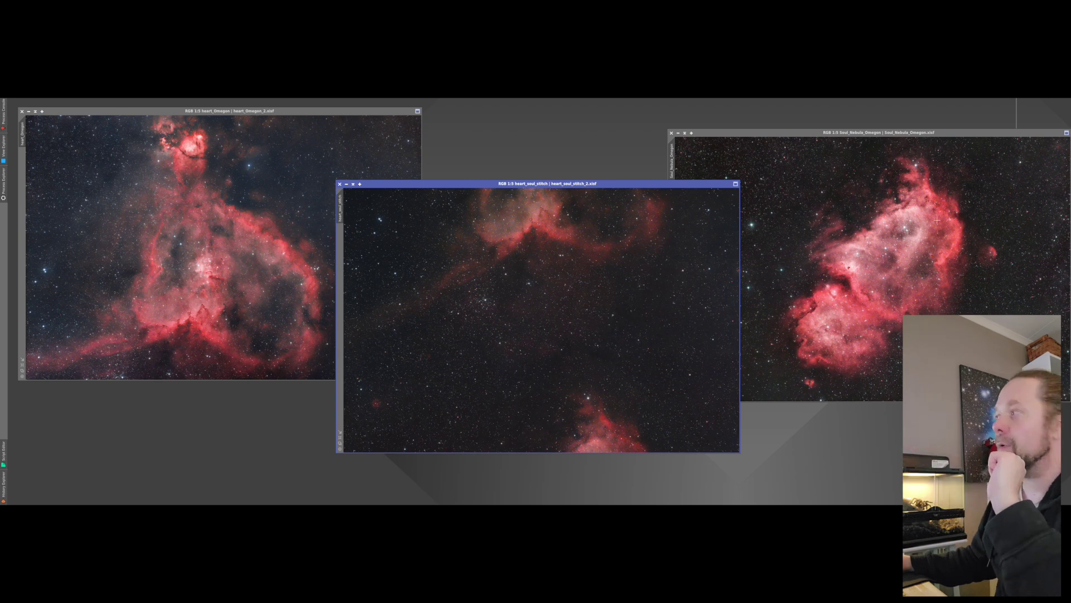
# Bring the stitched heart-soul image to the front and launch the ImageSolver script
pyautogui.click(897, 255)
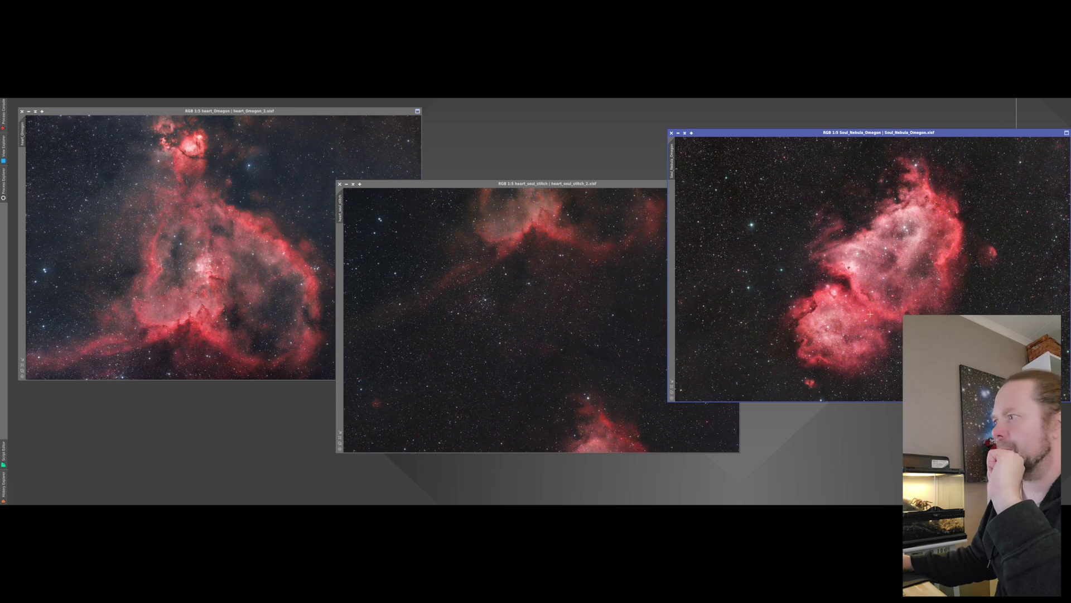
pyautogui.click(531, 288)
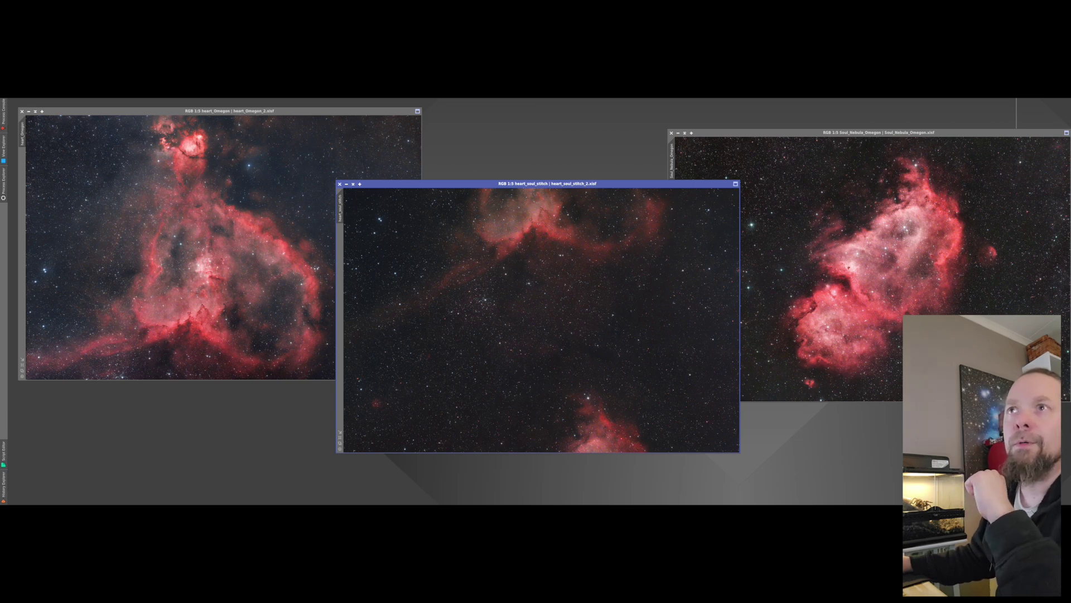
pyautogui.click(161, 99)
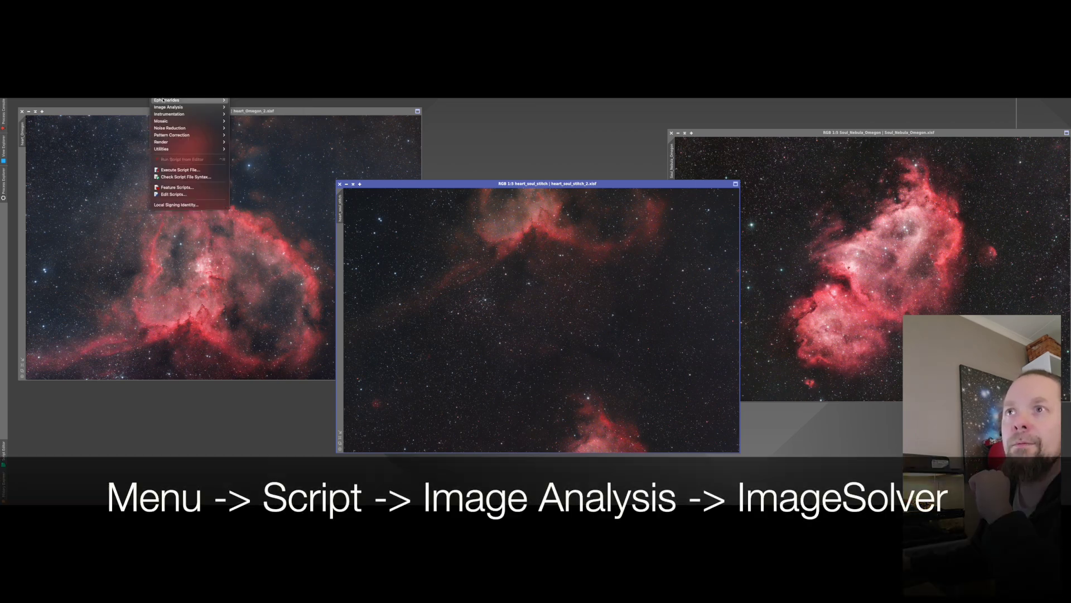
pyautogui.moveTo(178, 106)
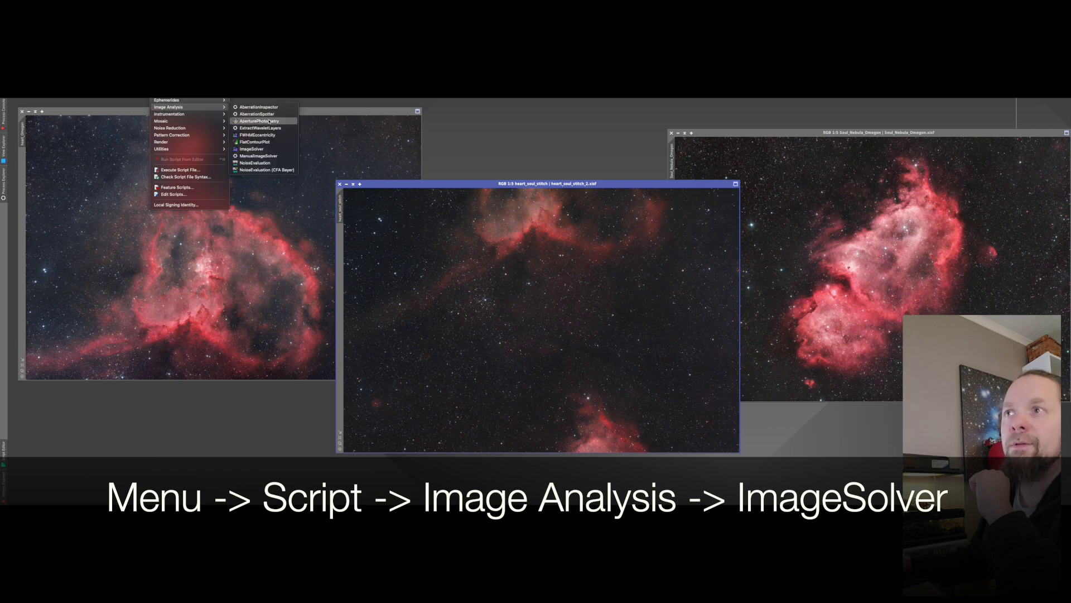
pyautogui.click(260, 149)
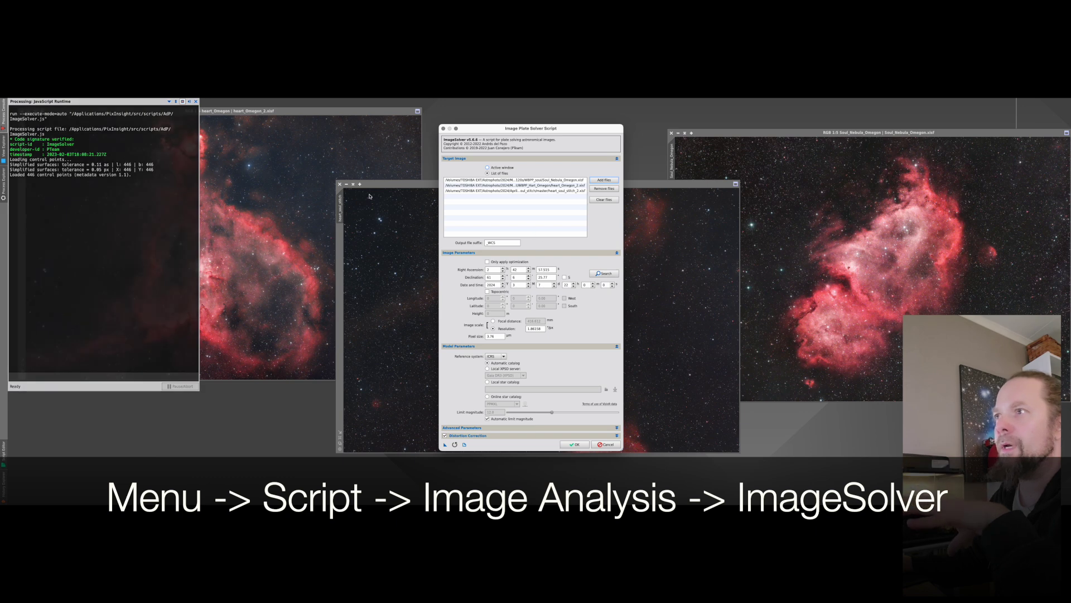
# Replace the solver's target list with heart_Omegon_2, heart_soul_stitch_2 and Soul_Nebula_Omegon .xisf files
pyautogui.click(608, 200)
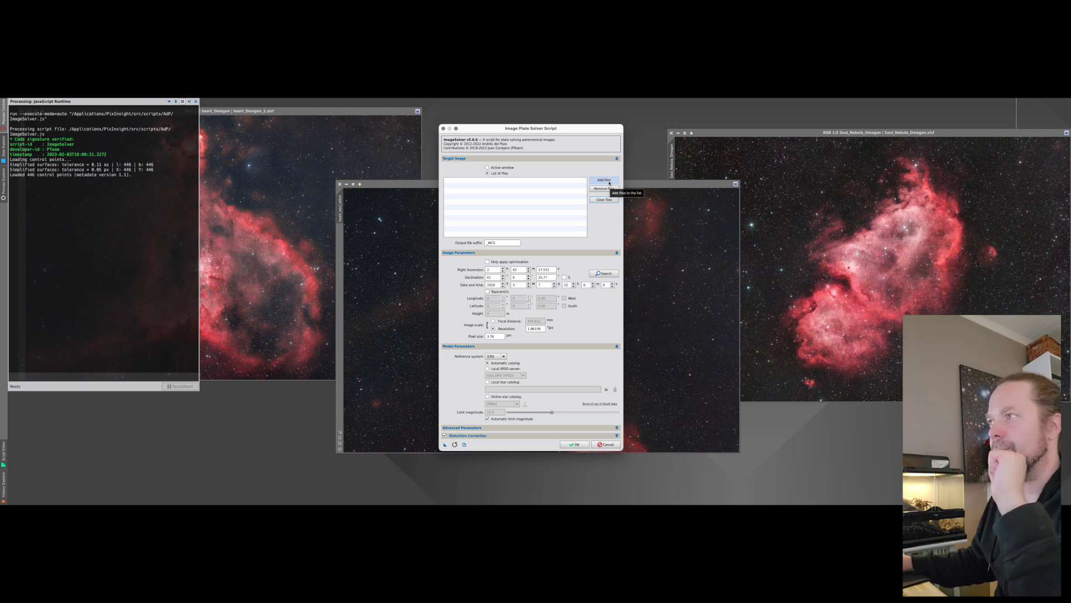
pyautogui.click(608, 181)
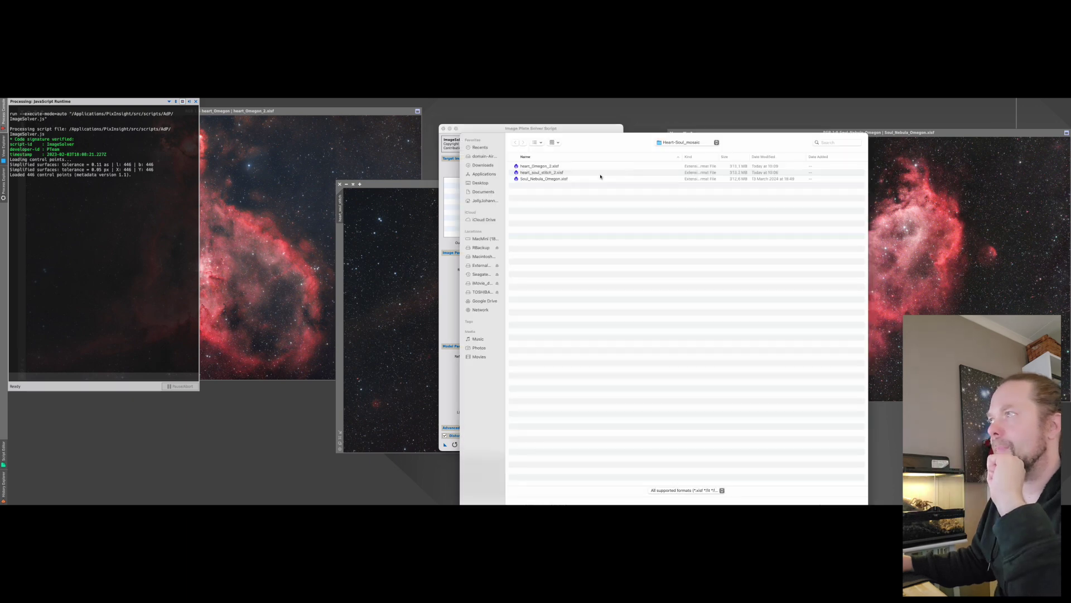
pyautogui.moveTo(555, 187); pyautogui.dragTo(527, 165)
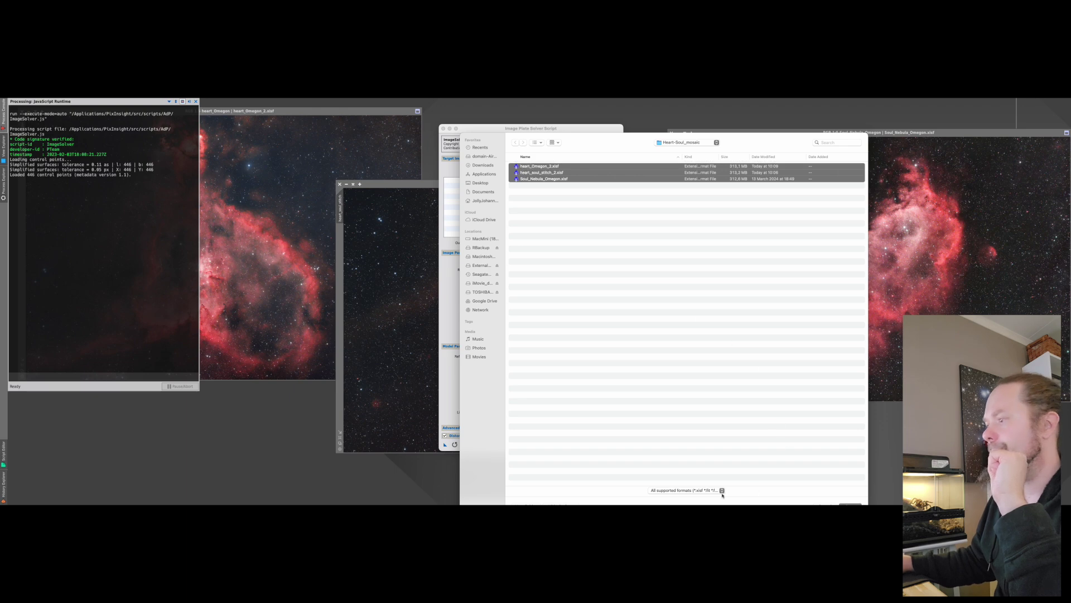
pyautogui.click(850, 504)
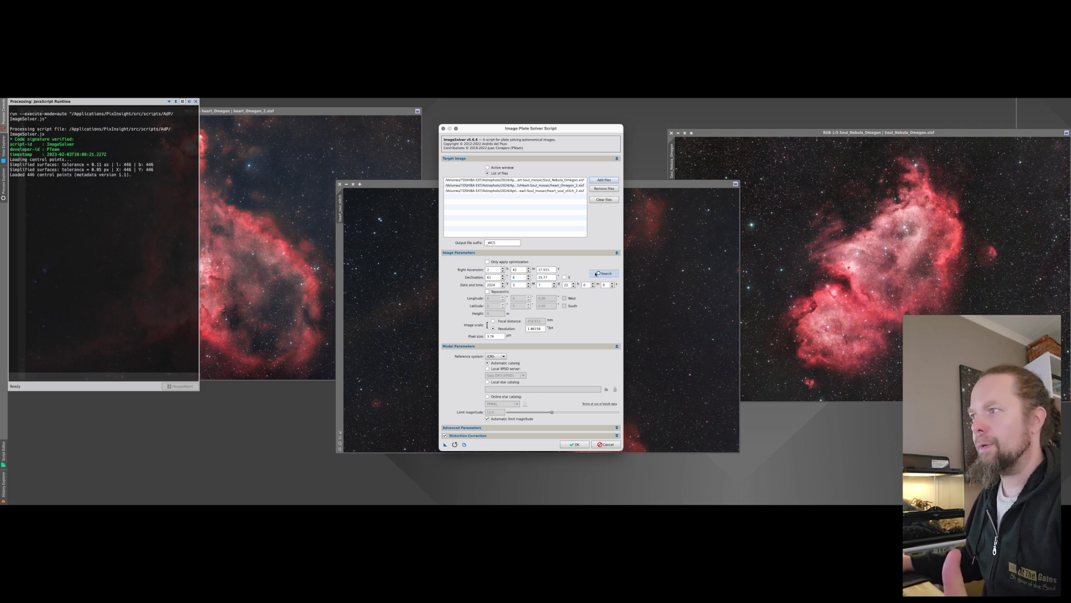
pyautogui.click(597, 274)
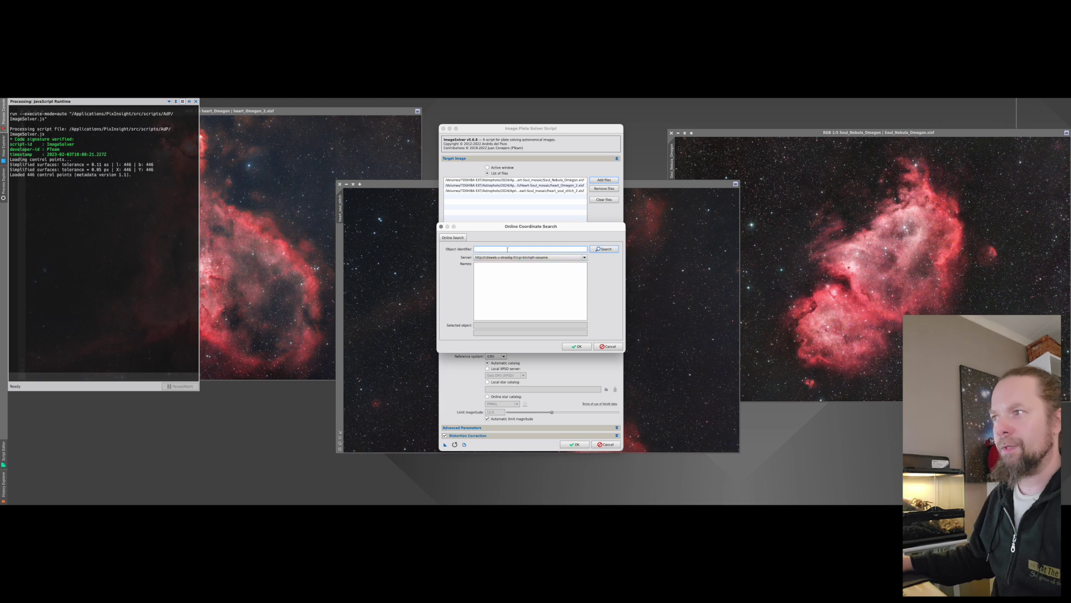
# Look up the Heart Nebula online and accept its coordinates
pyautogui.write('N')
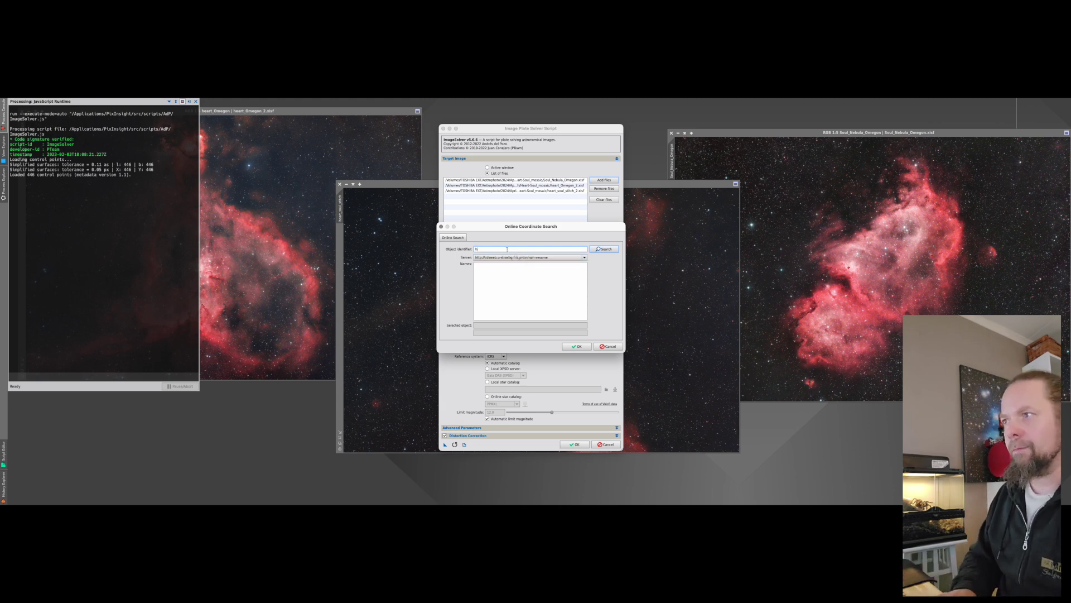
pyautogui.write('eart nebula')
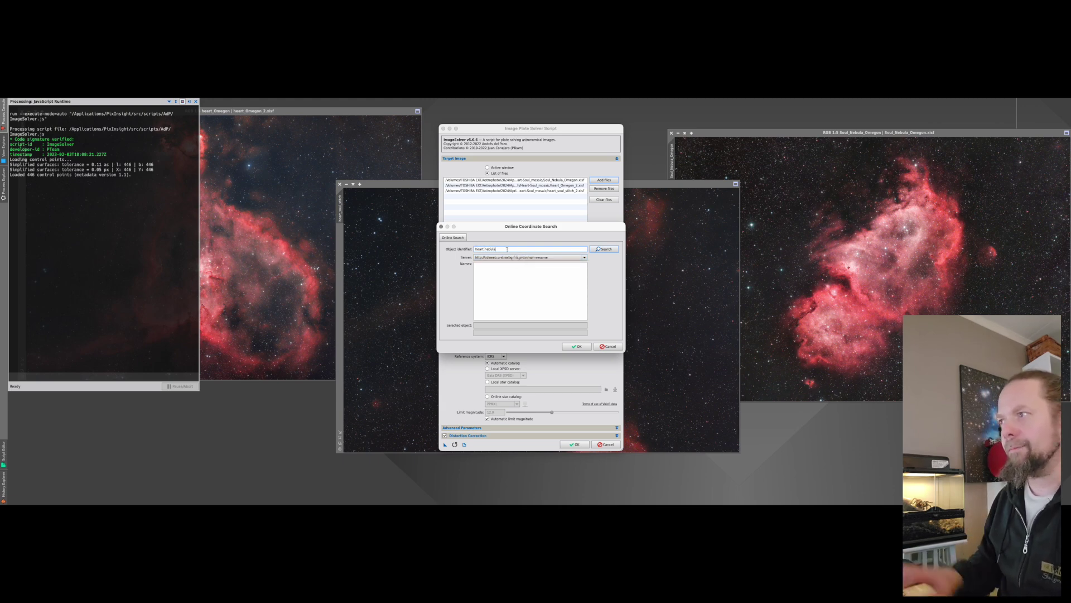
pyautogui.click(603, 248)
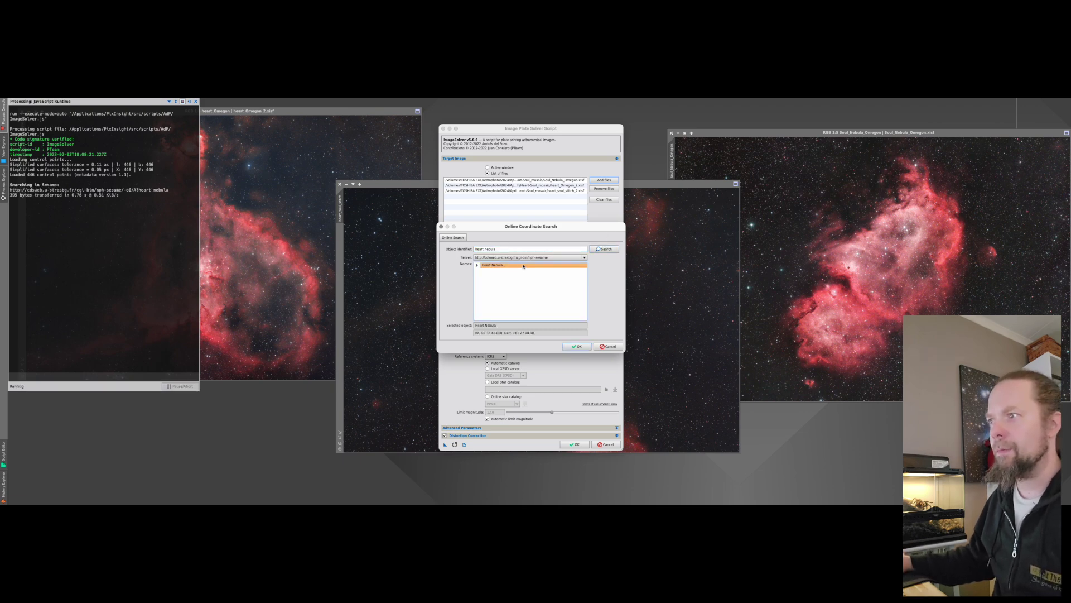
pyautogui.click(477, 265)
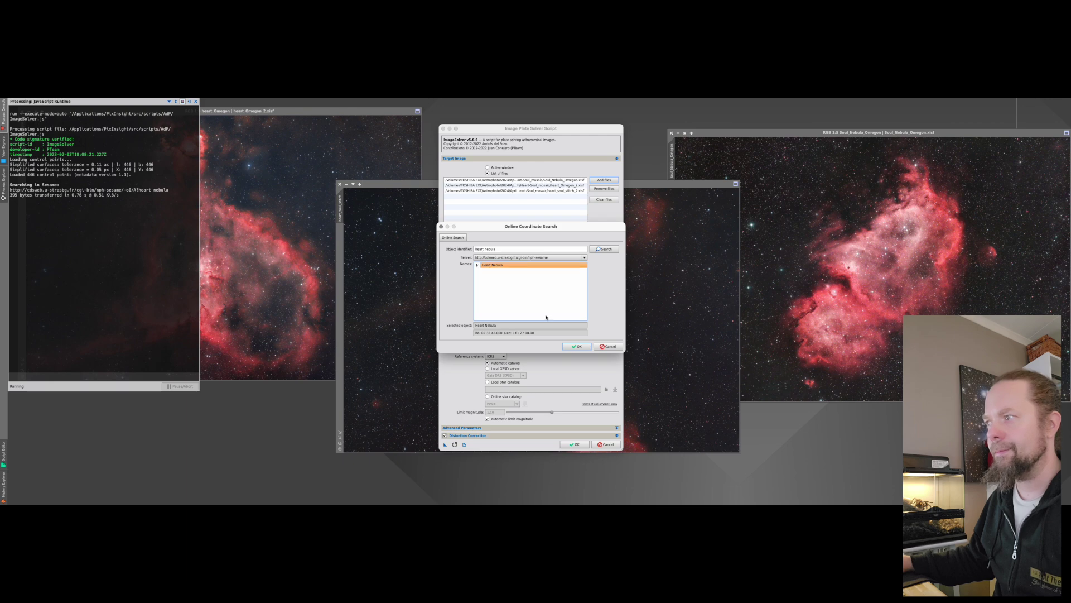
pyautogui.click(578, 346)
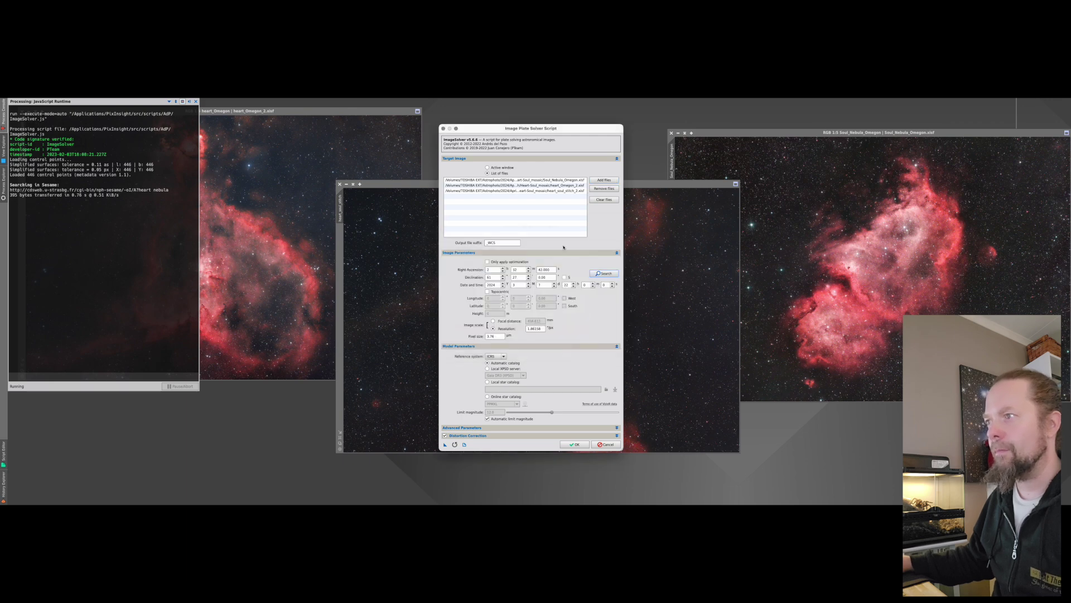
# Search for IC1848 and accept its coordinates, RA 2 51 25.2, Dec 60 25 8.4
pyautogui.click(605, 274)
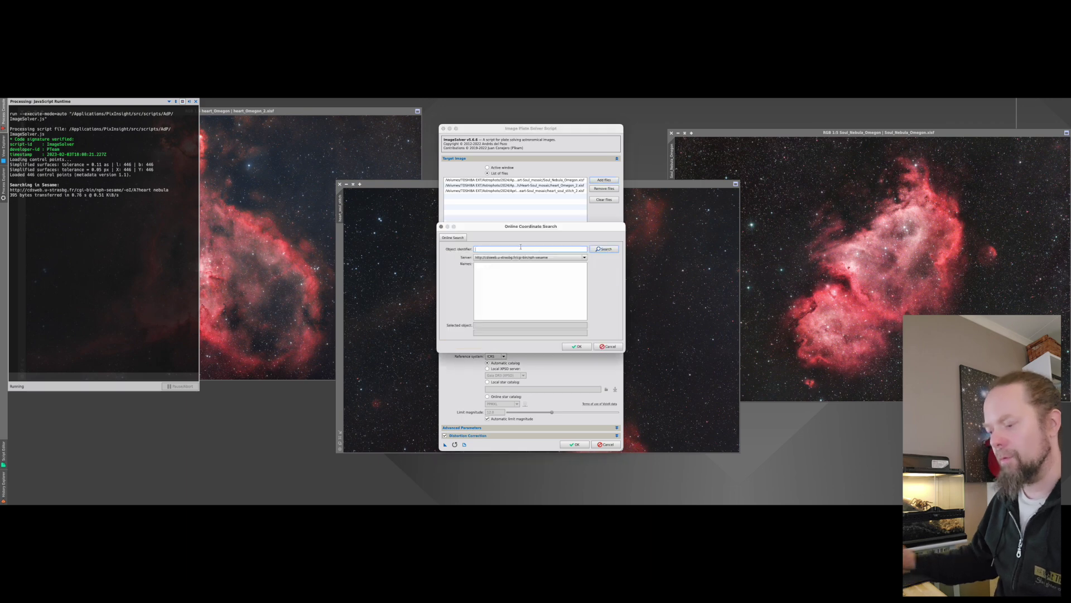
pyautogui.write('IC')
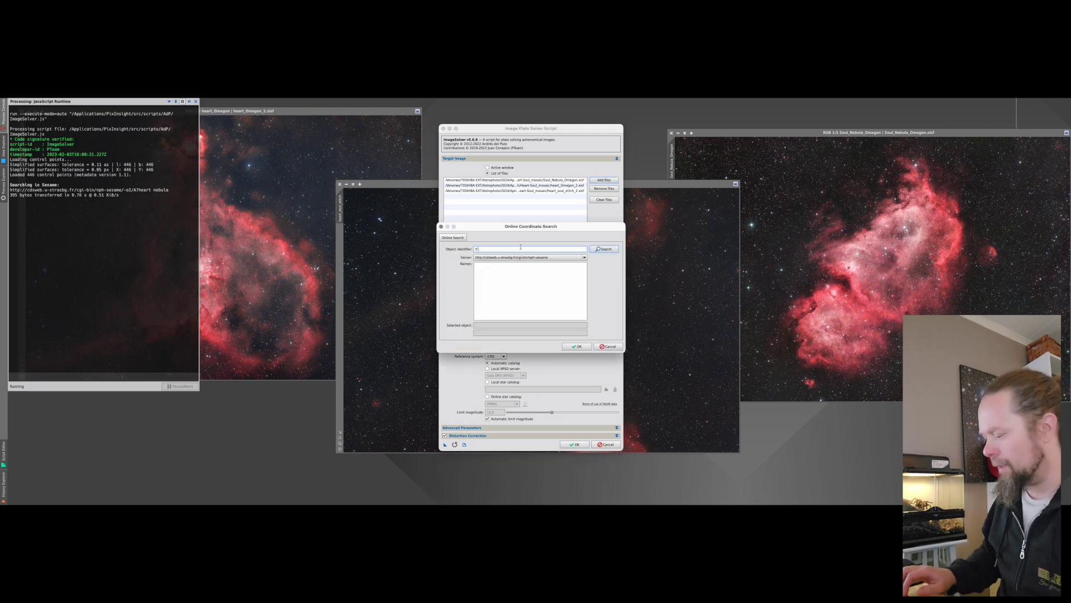
pyautogui.write('1848')
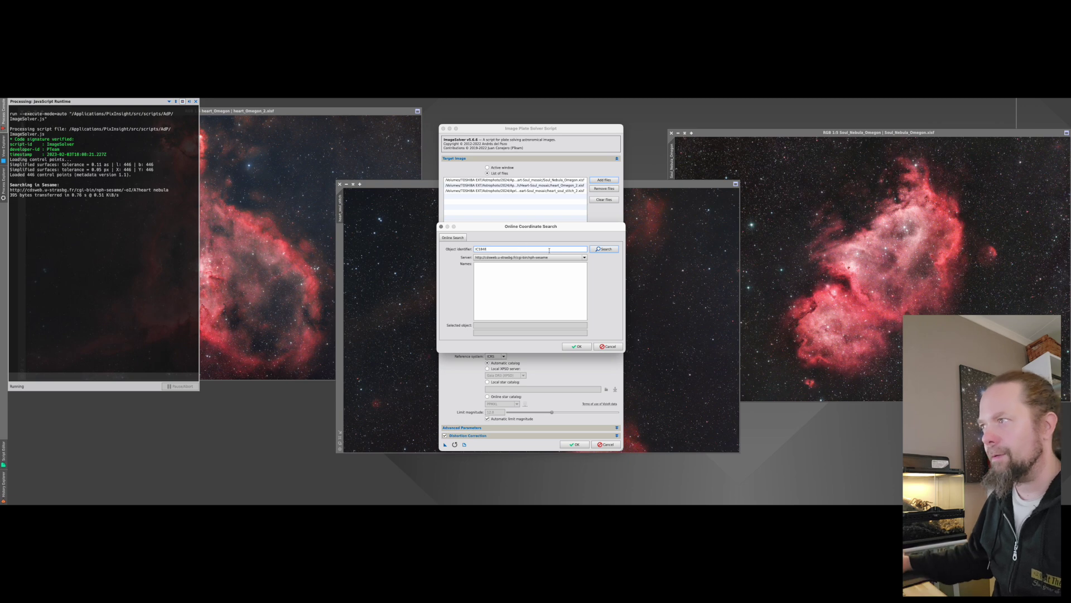
pyautogui.click(603, 249)
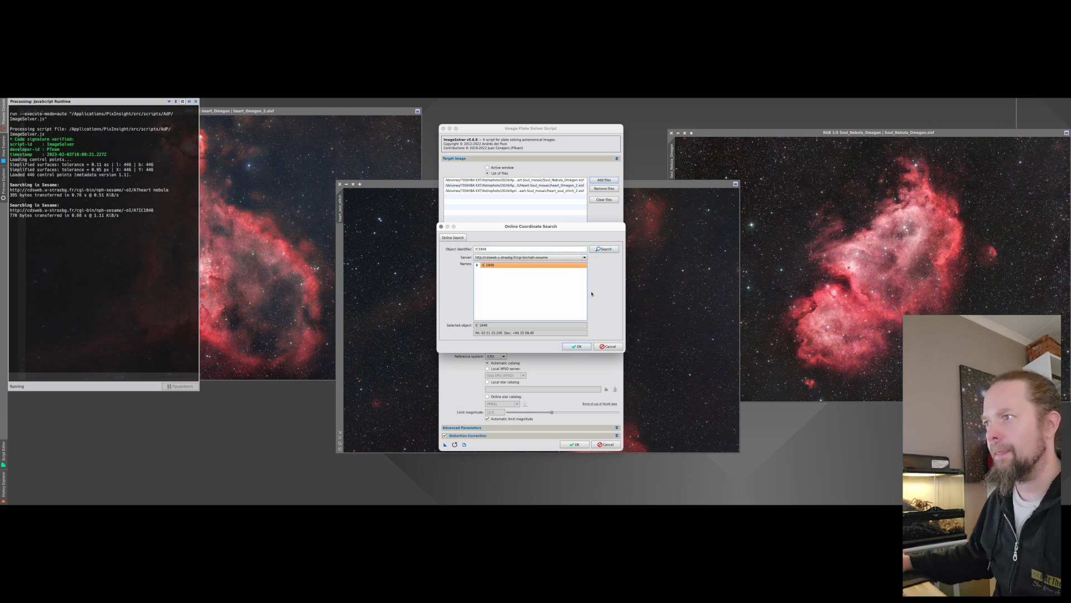
pyautogui.click(572, 346)
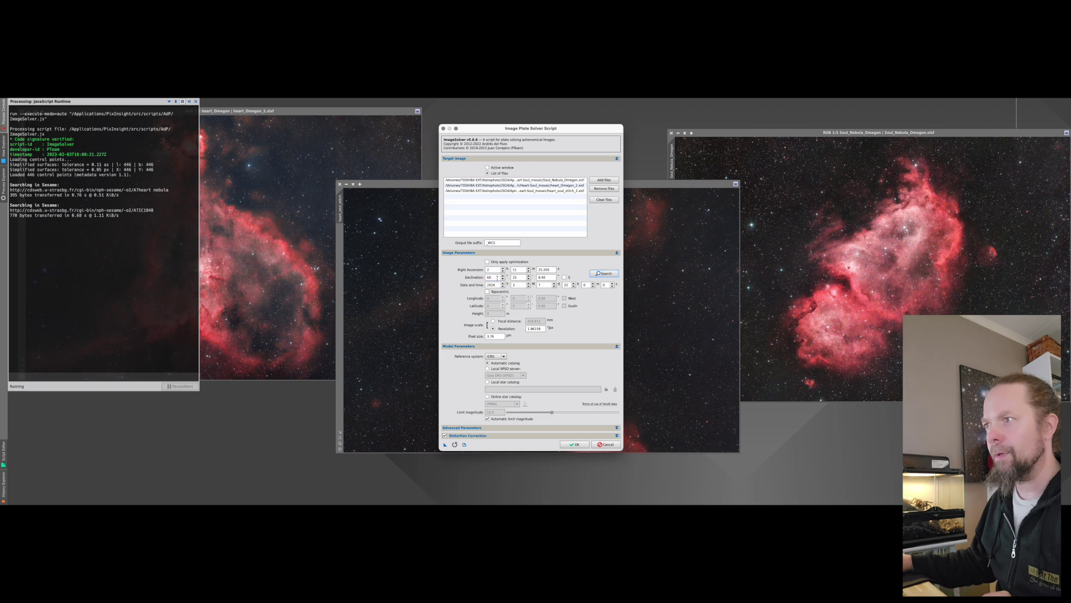
# Fill in the Heart Nebula coordinates by name search, then plate-solve the frames with _WCS output suffix
pyautogui.click(600, 273)
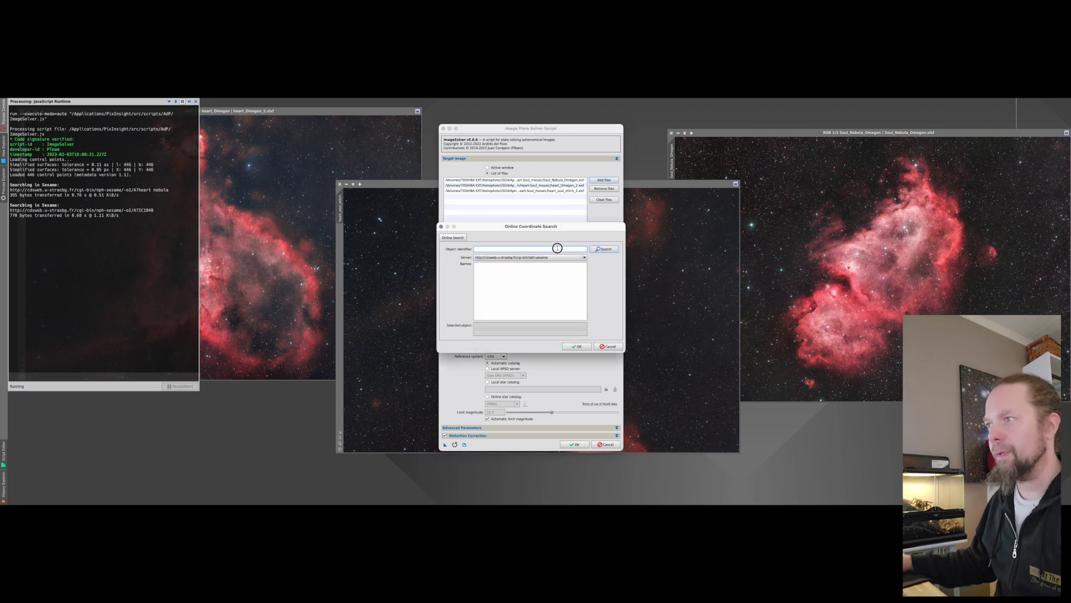
pyautogui.write('heart neubla')
pyautogui.press('Return')
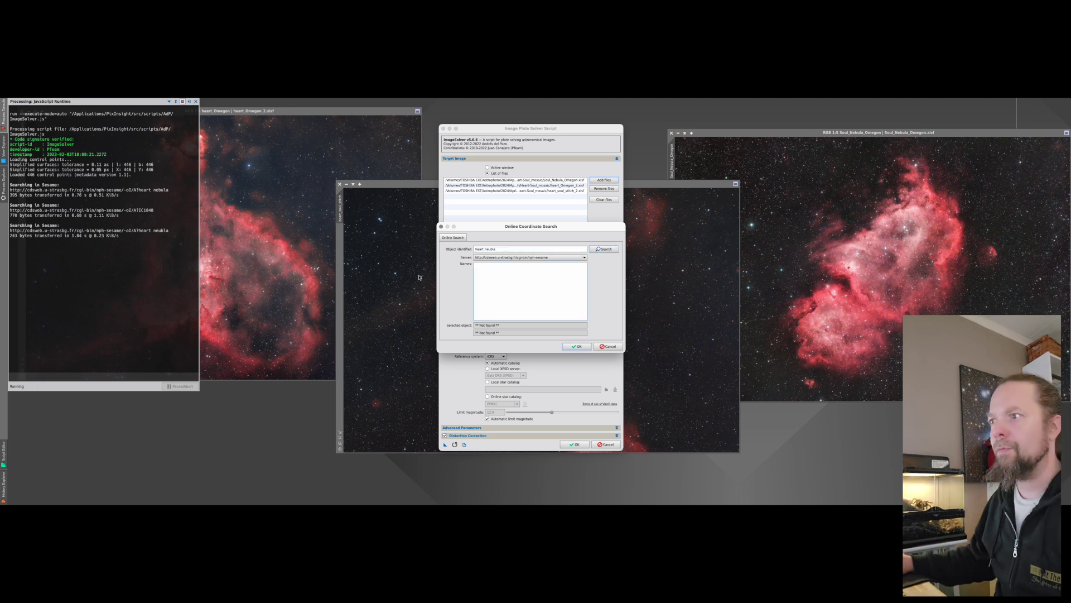
pyautogui.press('BackSpace')
pyautogui.press('BackSpace')
pyautogui.press('BackSpace')
pyautogui.press('BackSpace')
pyautogui.write('bula')
pyautogui.press('Return')
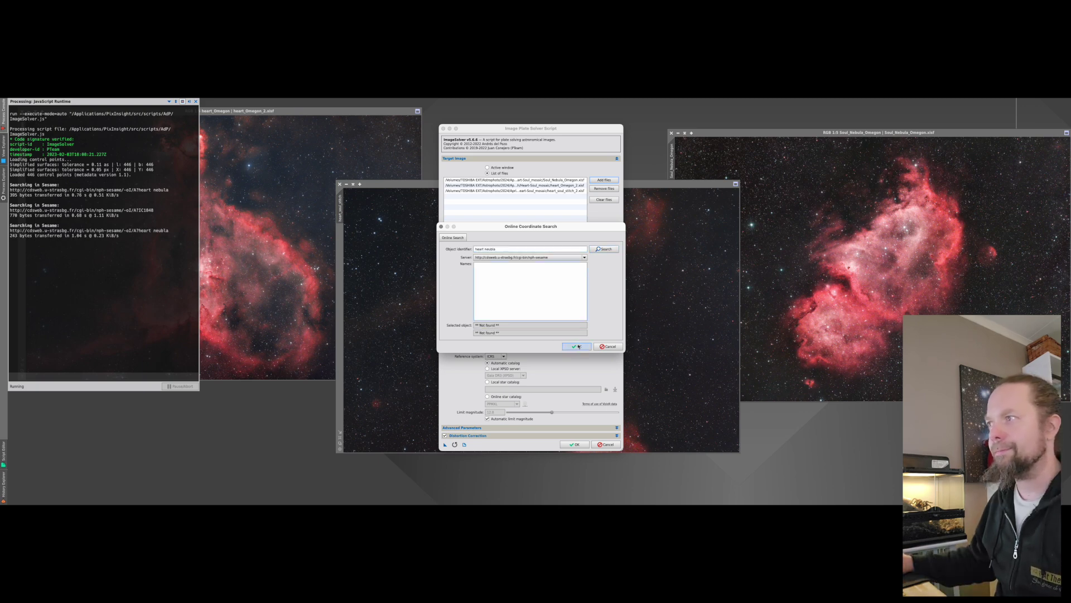
pyautogui.click(577, 346)
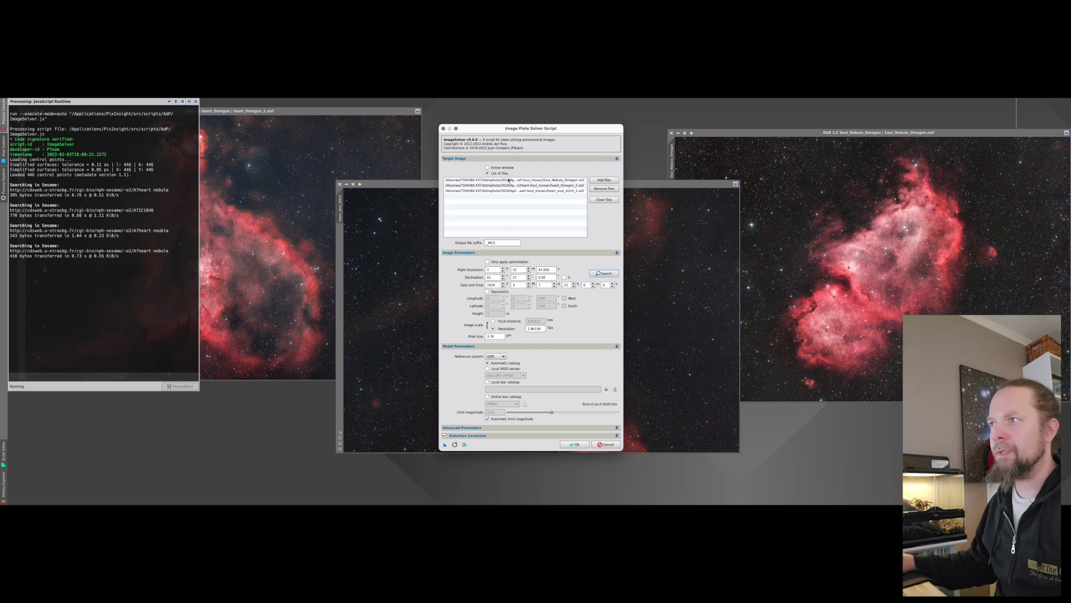
pyautogui.doubleClick(502, 242)
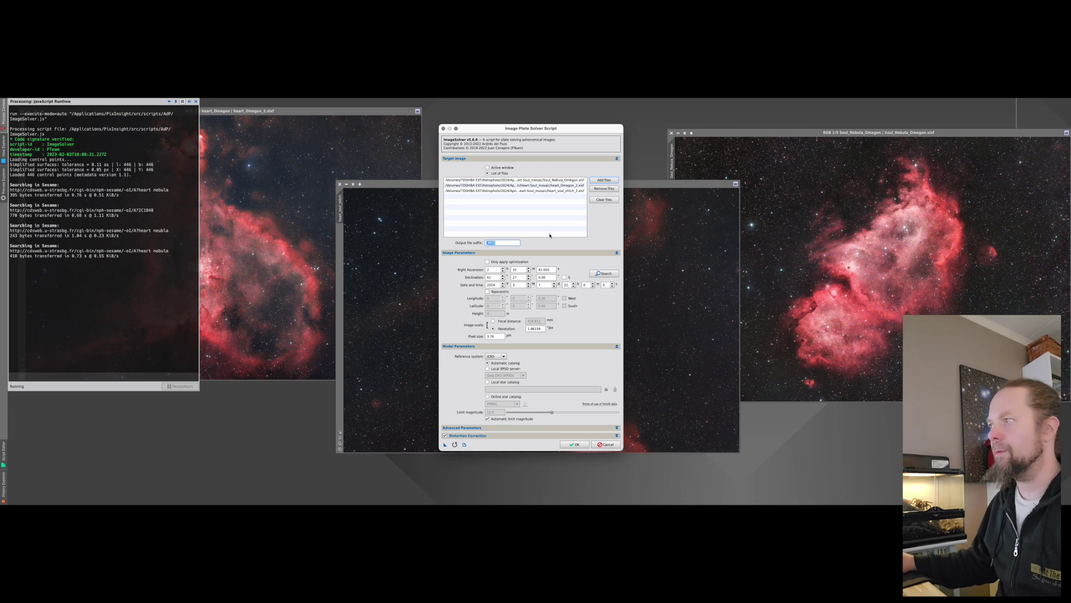
pyautogui.click(587, 446)
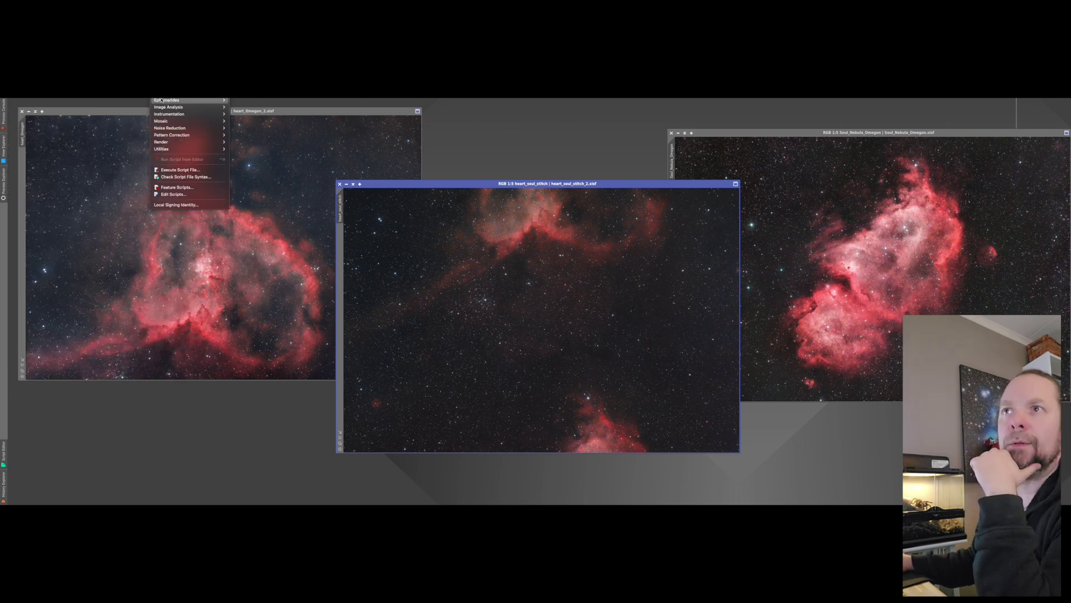
# Let plate solving finish, leaving the Soul Nebula frame unsolved
pyautogui.moveTo(164, 108)
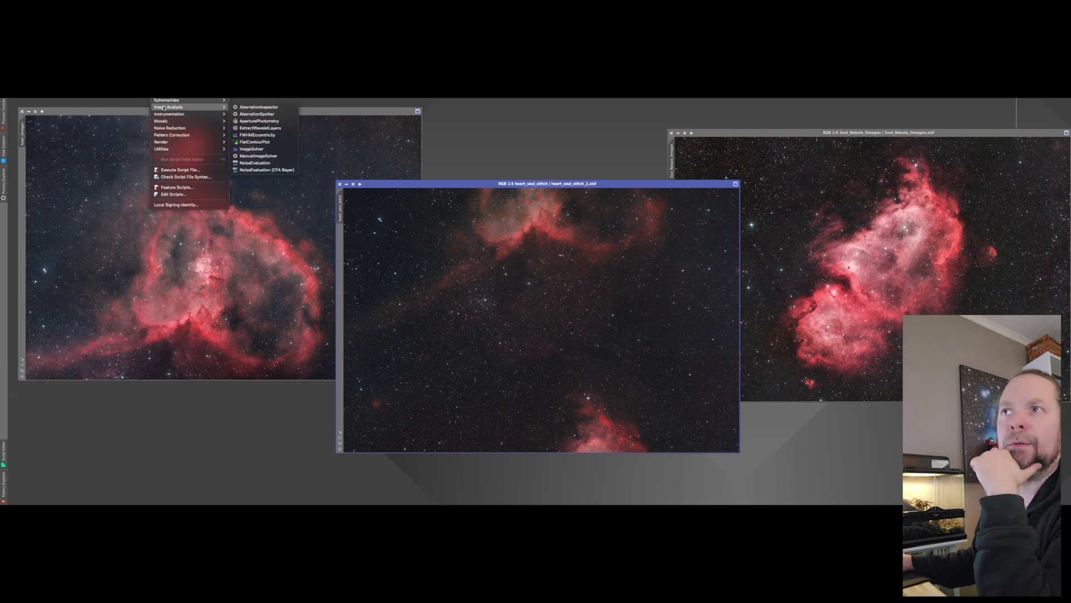
# Reopen ImageSolver and remove heart_Omegon_2.xisf and heart_soul_stitch_2.xisf from its file list
pyautogui.click(255, 149)
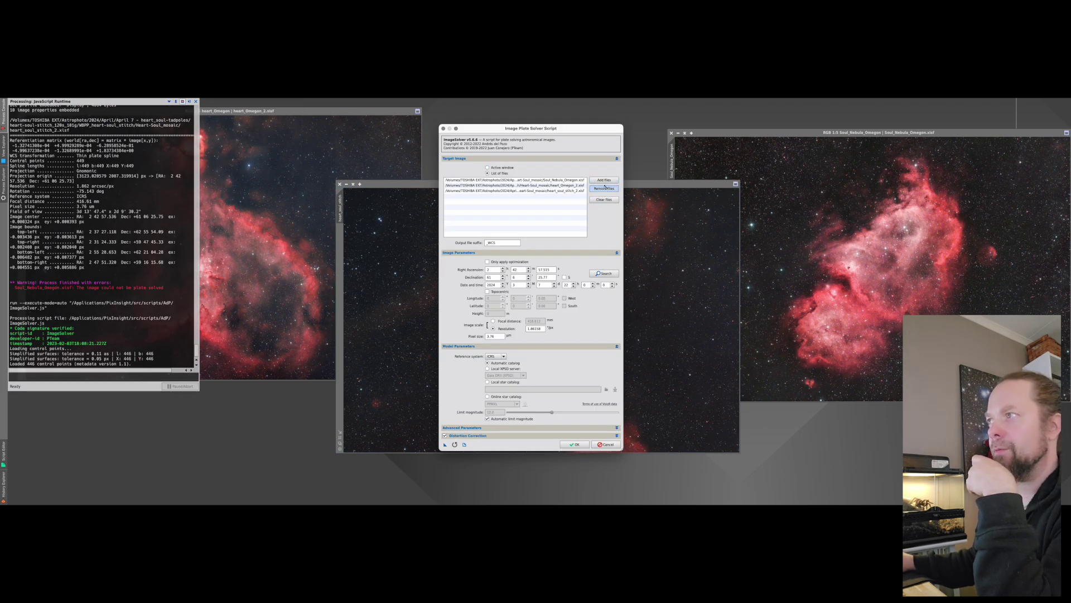
pyautogui.click(575, 185)
pyautogui.click(564, 191)
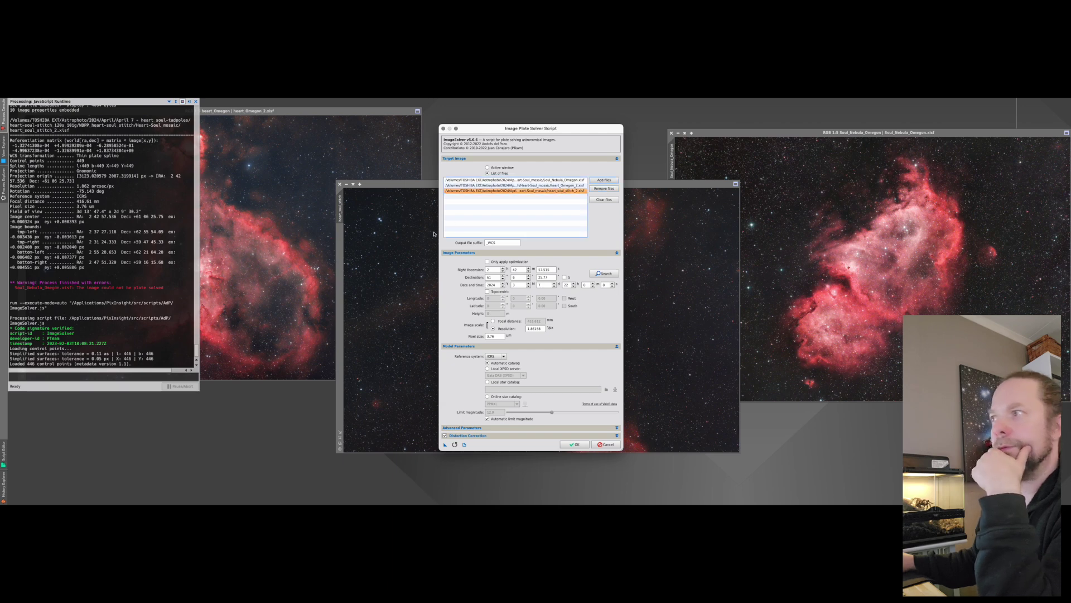
pyautogui.click(554, 186)
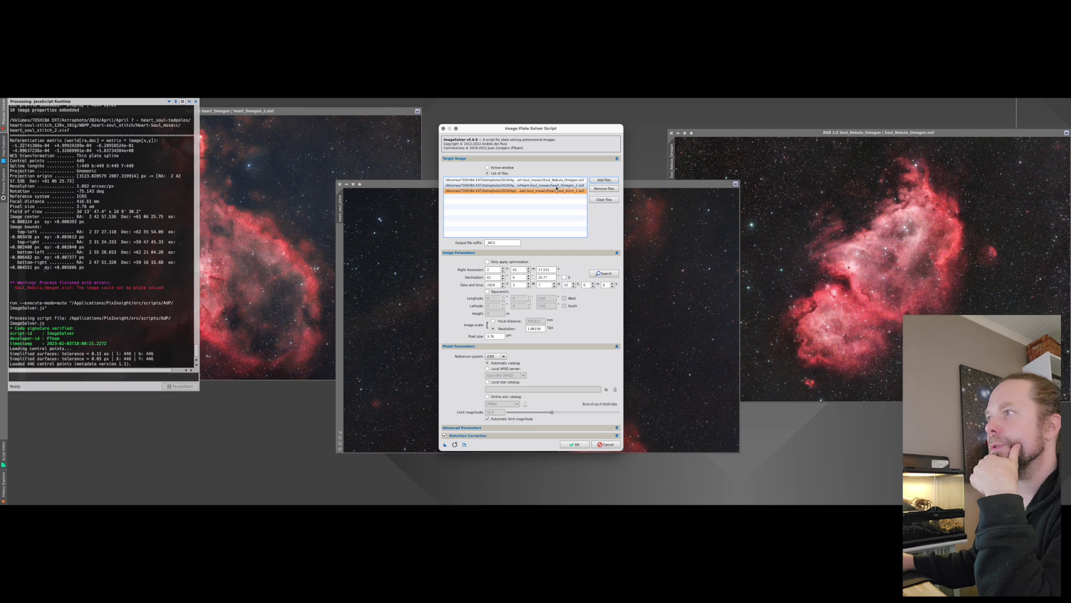
pyautogui.click(604, 189)
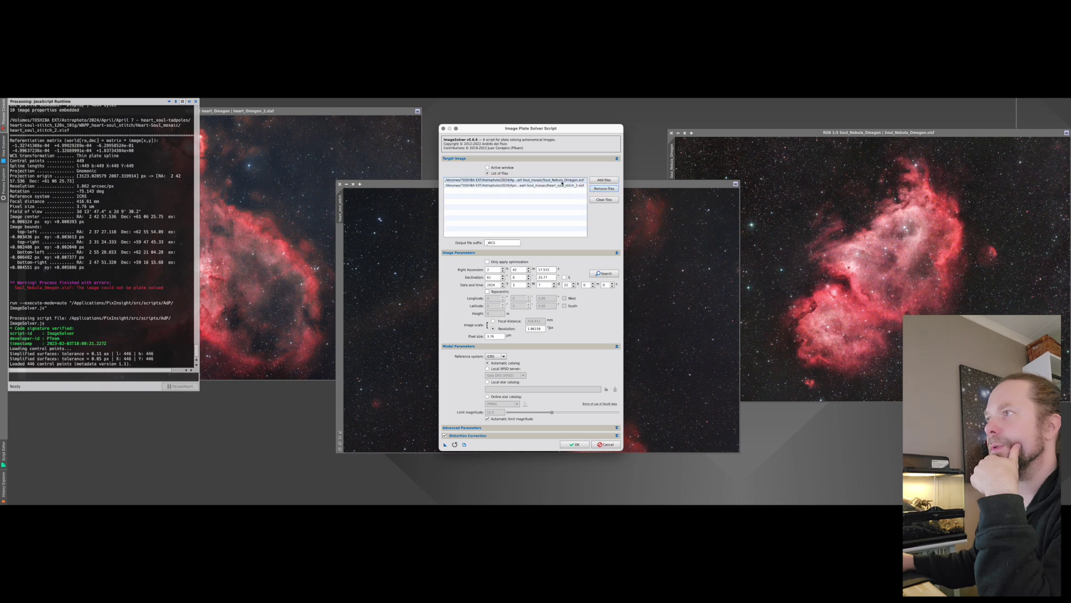
pyautogui.click(596, 190)
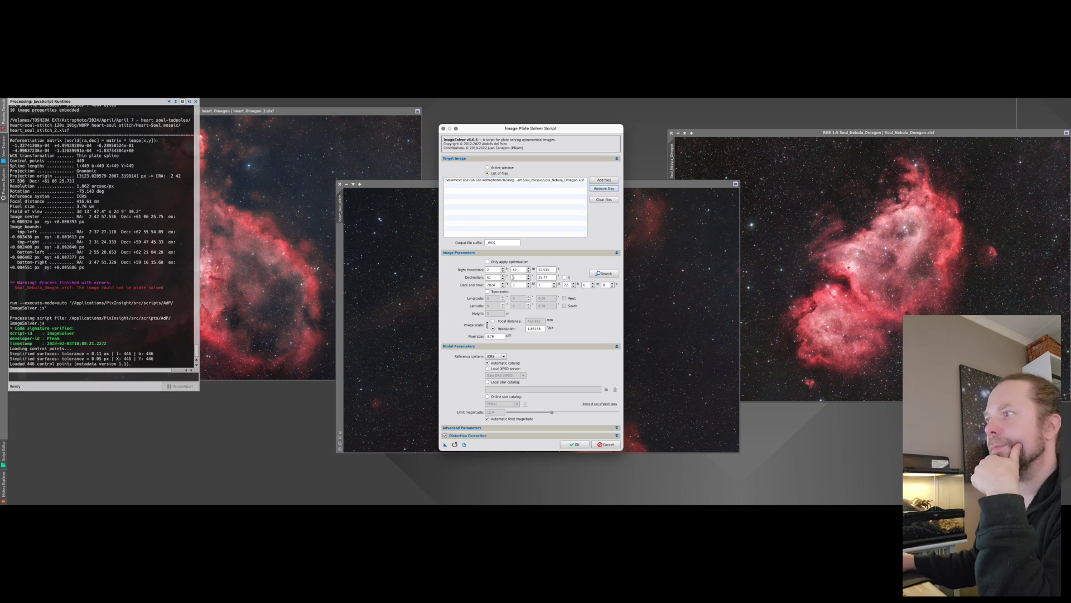
# Search IC1848, accept its coordinates, and plate-solve the Soul Nebula frame
pyautogui.click(605, 274)
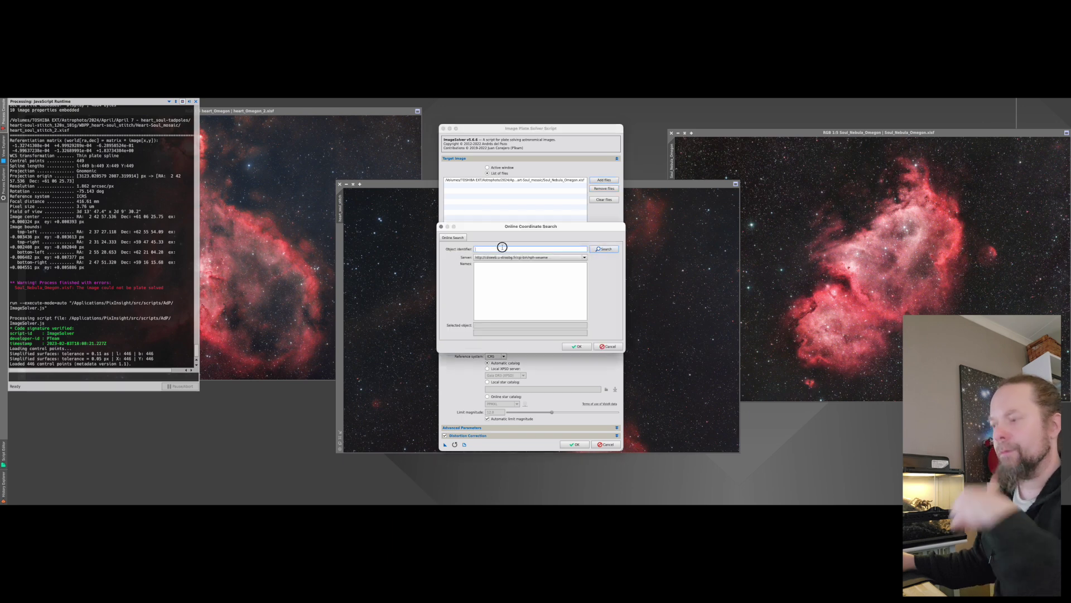
pyautogui.write('IC')
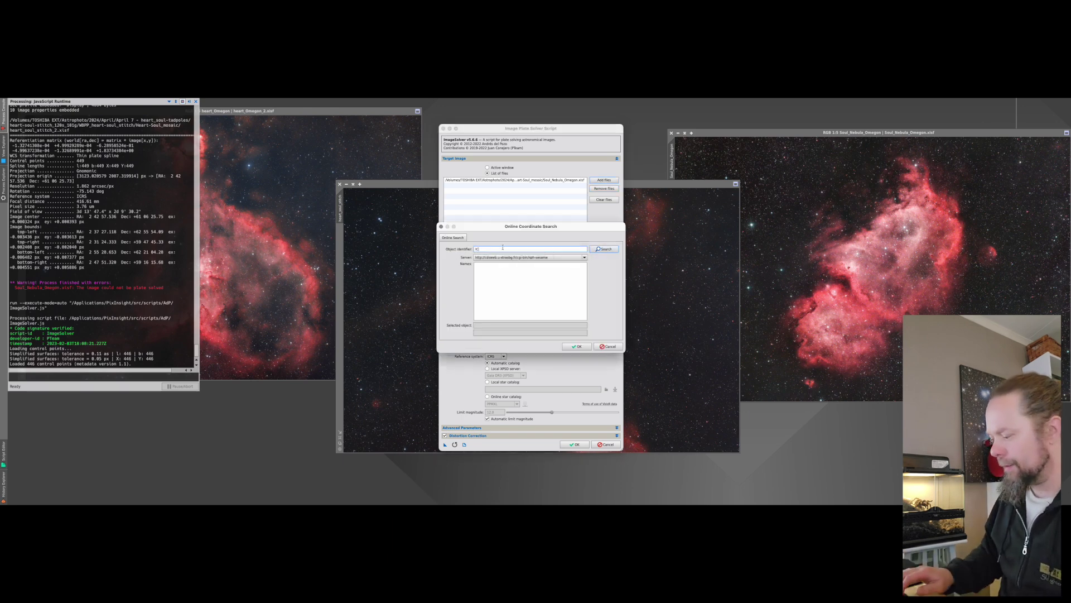
pyautogui.write('1848')
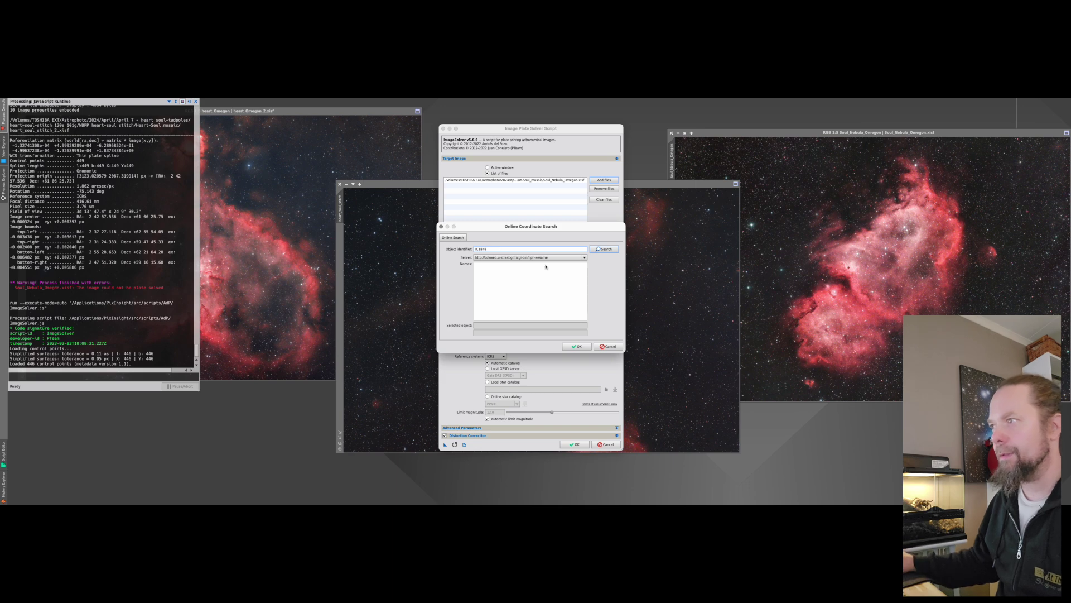
pyautogui.click(605, 249)
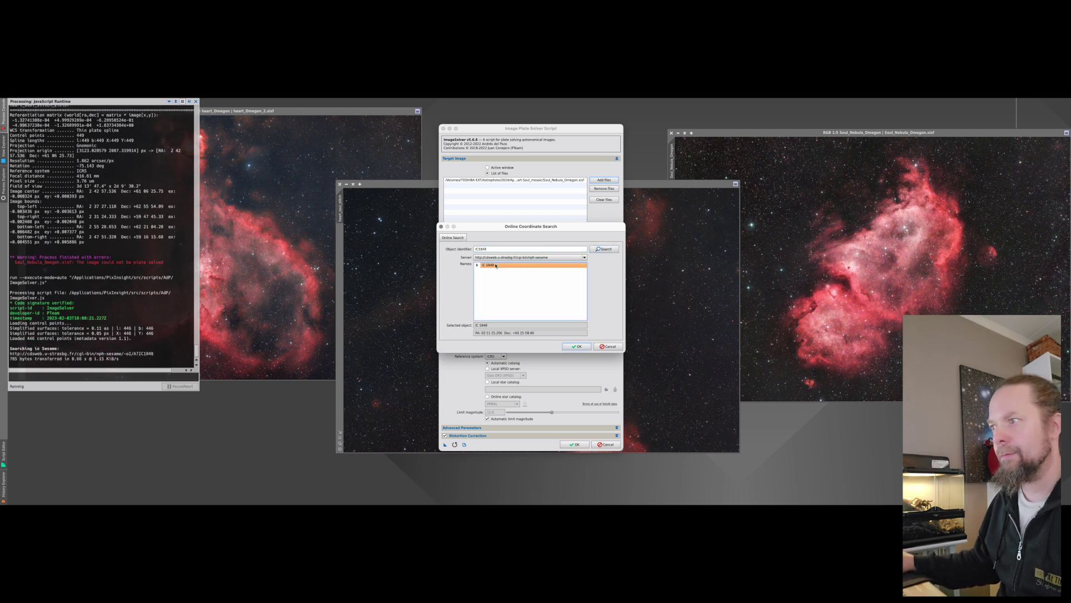
pyautogui.click(577, 346)
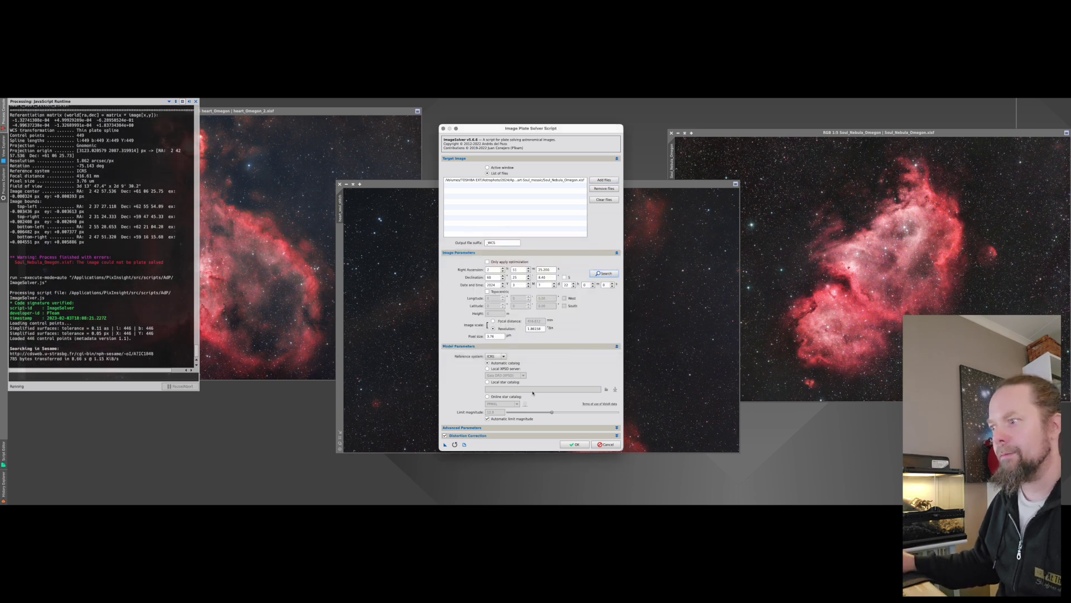
pyautogui.click(577, 446)
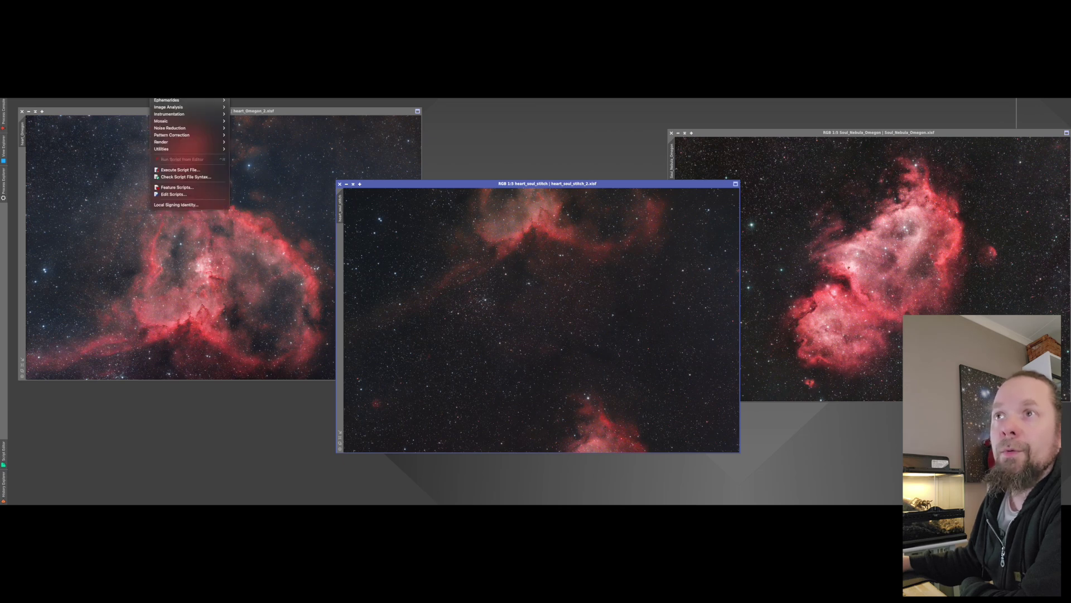
# Open MosaicByCoordinates and load heart_Omegon_2_WCS, heart_soul_stitch_2_WCS and Soul_Nebula_Omegon_WCS as tiles
pyautogui.moveTo(178, 122)
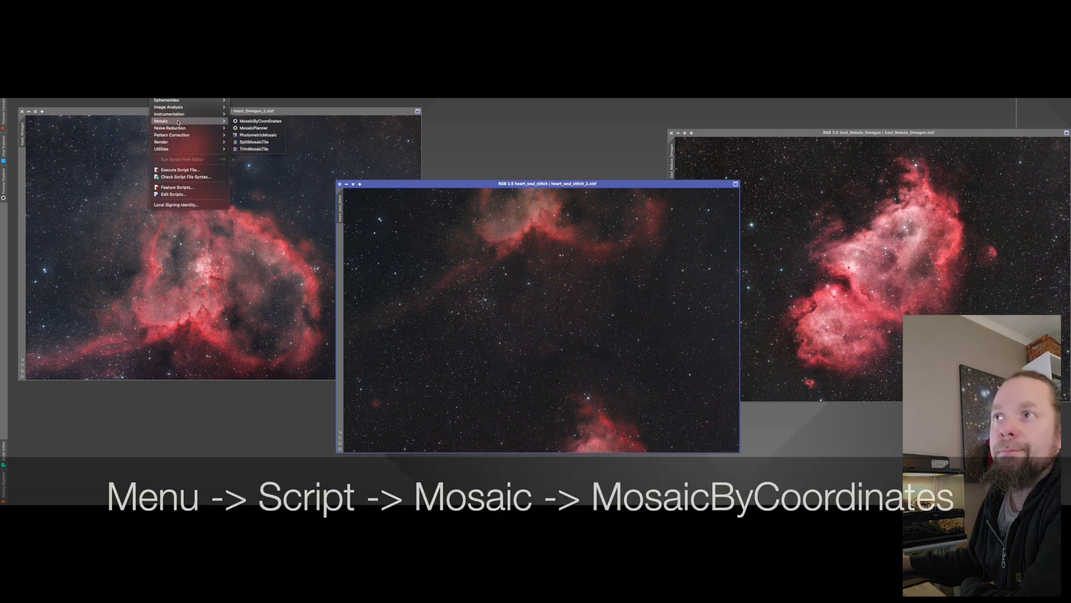
pyautogui.click(265, 121)
pyautogui.click(587, 231)
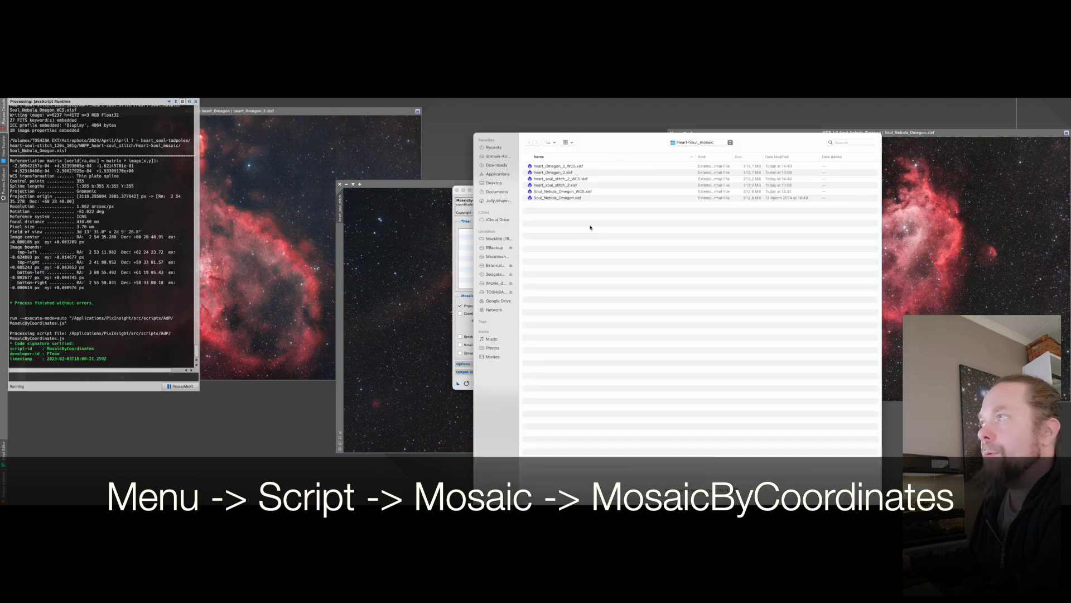
pyautogui.click(574, 168)
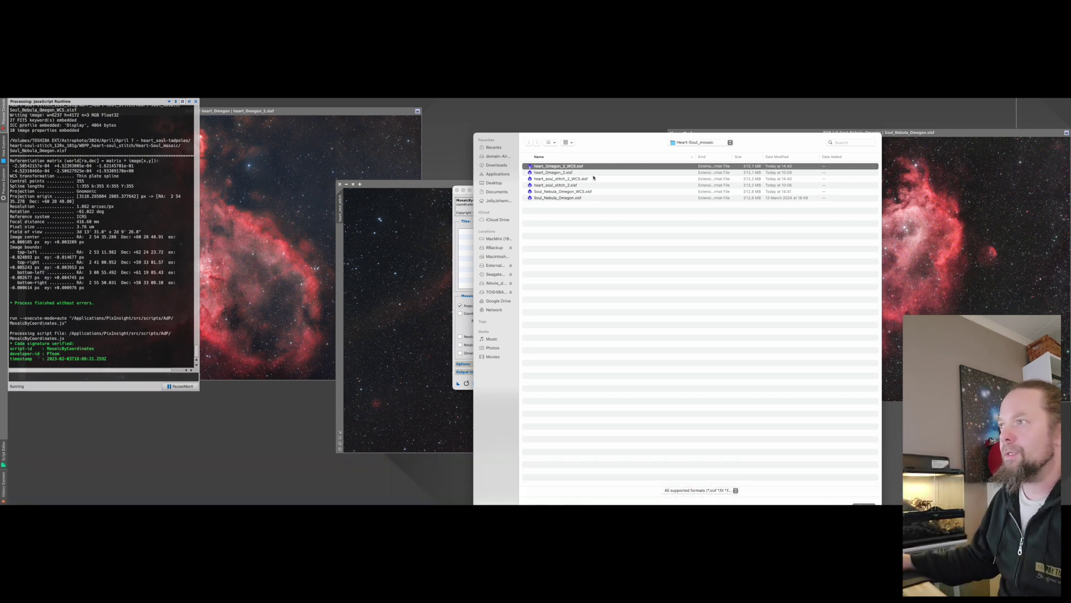
pyautogui.keyDown('super'); pyautogui.click(591, 179); pyautogui.keyUp('super')
pyautogui.keyDown('super'); pyautogui.click(598, 192); pyautogui.keyUp('super')
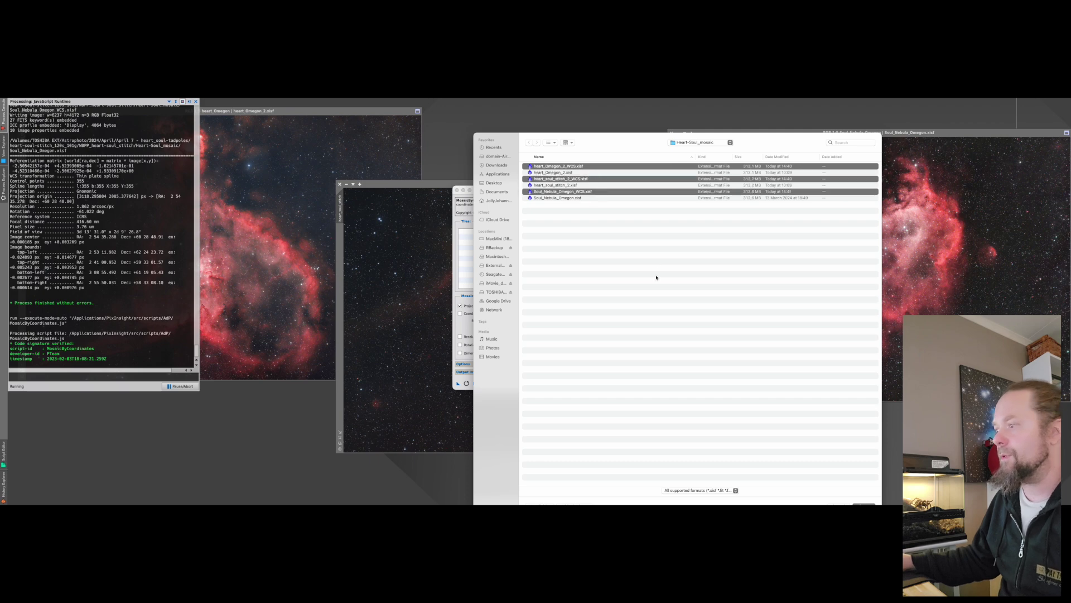
pyautogui.click(859, 504)
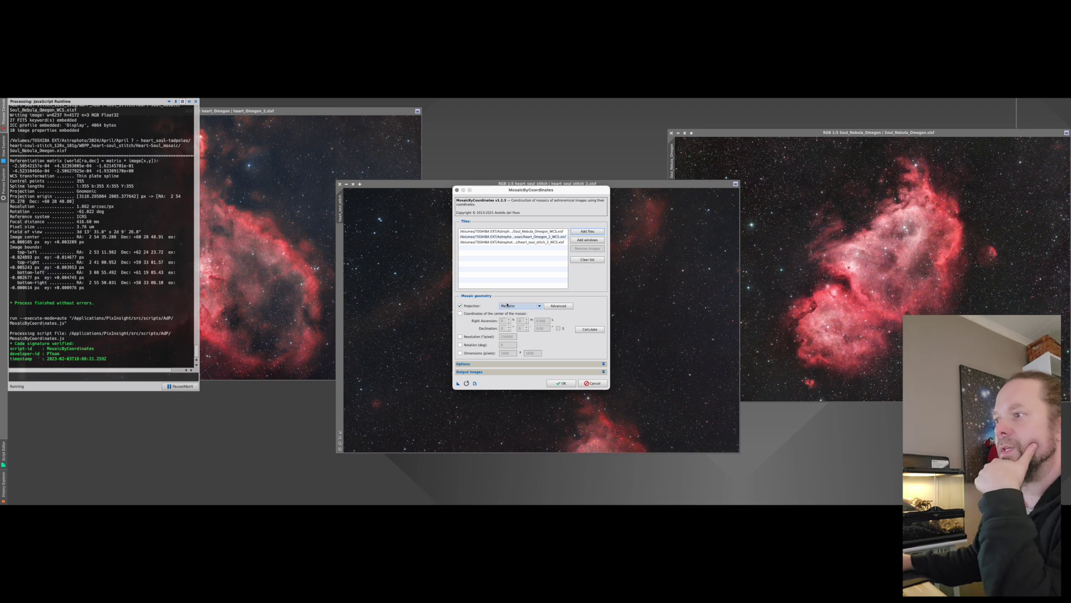
# Set mosaic quality to Fast and keep BicubicSpline interpolation
pyautogui.click(498, 363)
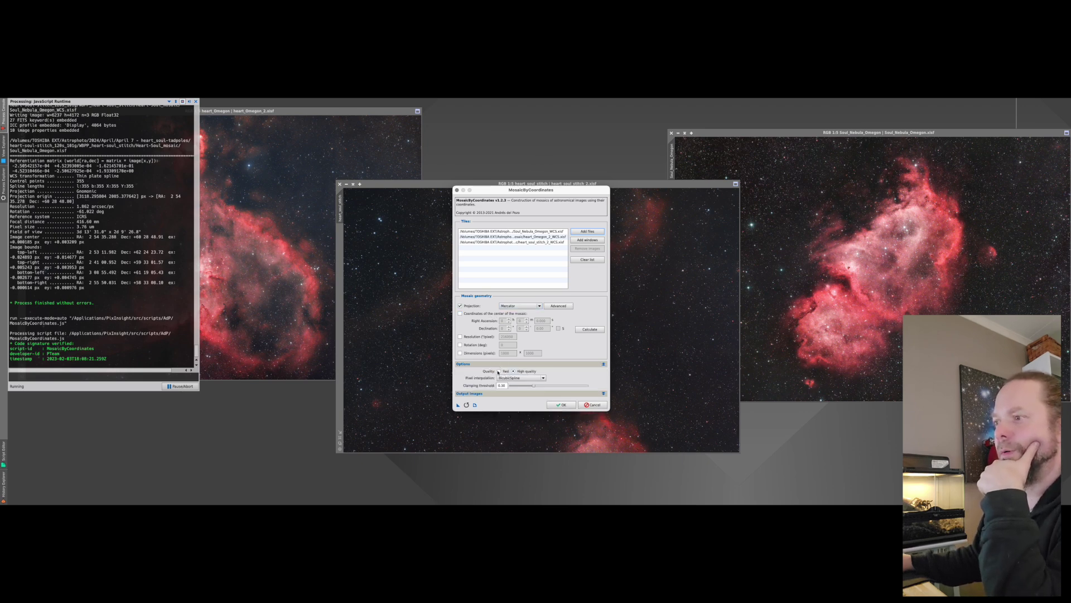
pyautogui.click(499, 371)
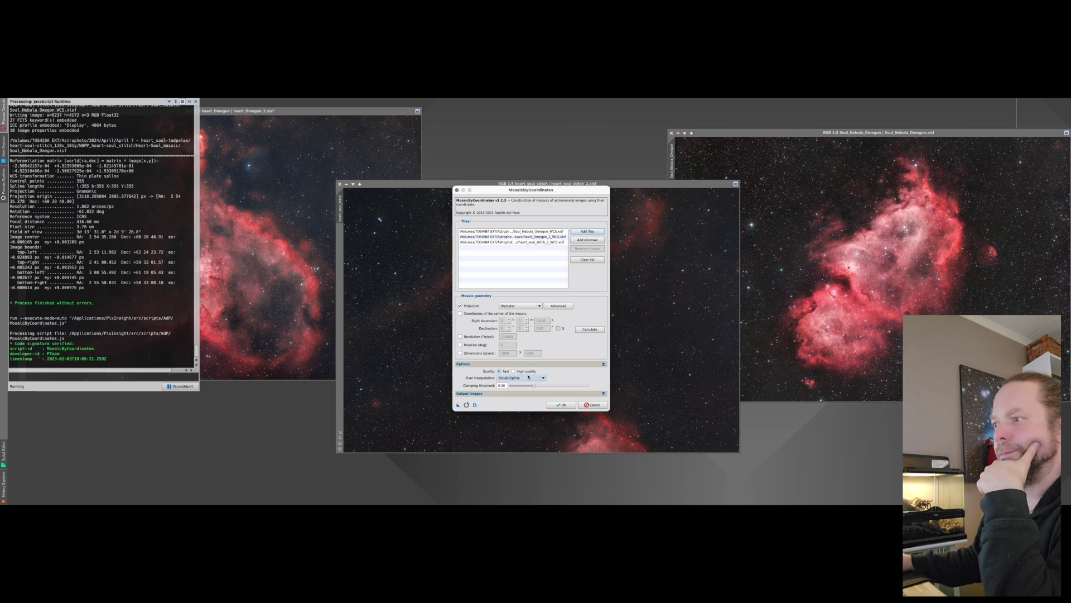
pyautogui.click(529, 379)
pyautogui.click(530, 379)
# Set Heart-Soul_mosaic as the output folder and run the reprojection
pyautogui.click(503, 363)
pyautogui.click(501, 372)
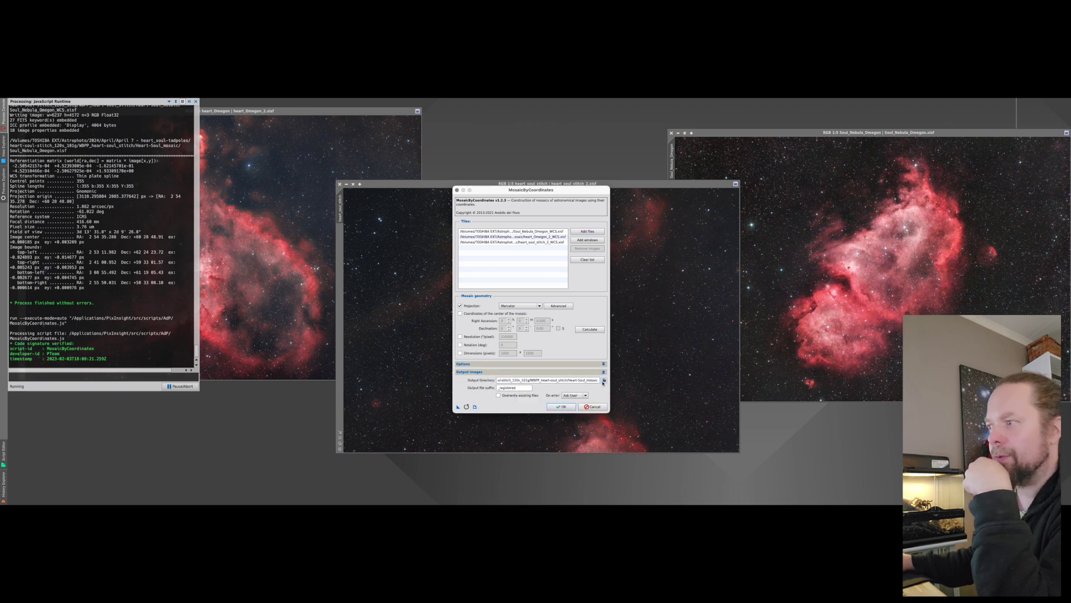
pyautogui.click(604, 380)
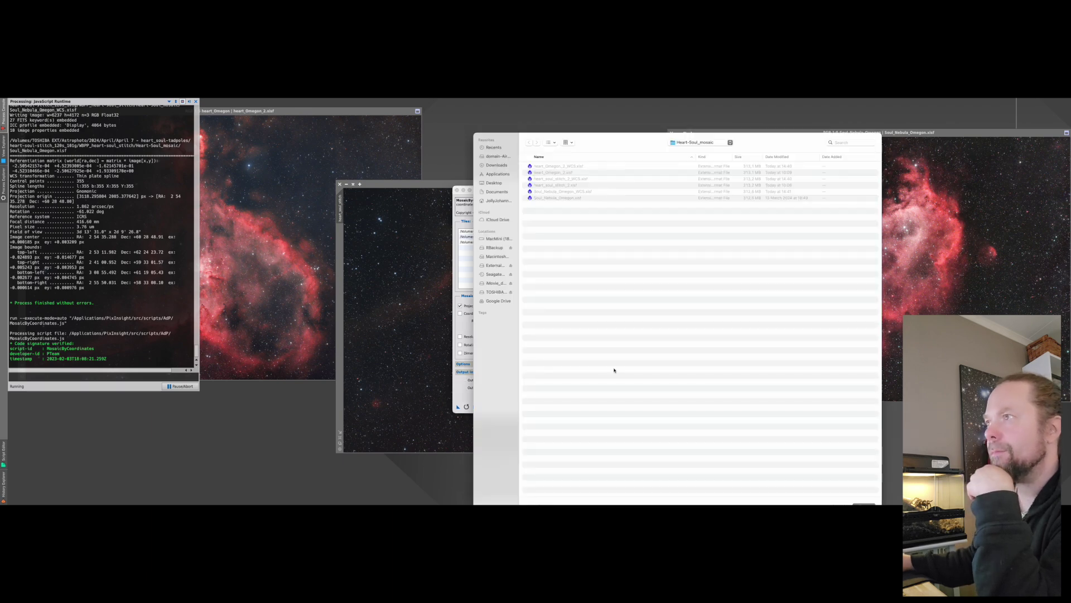
pyautogui.click(865, 503)
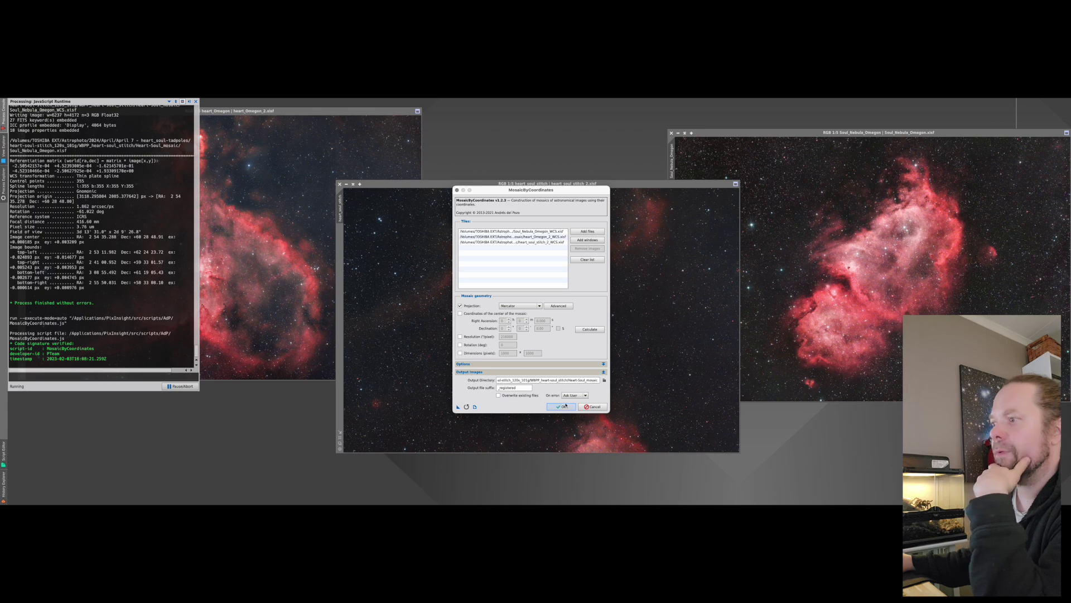
pyautogui.click(564, 407)
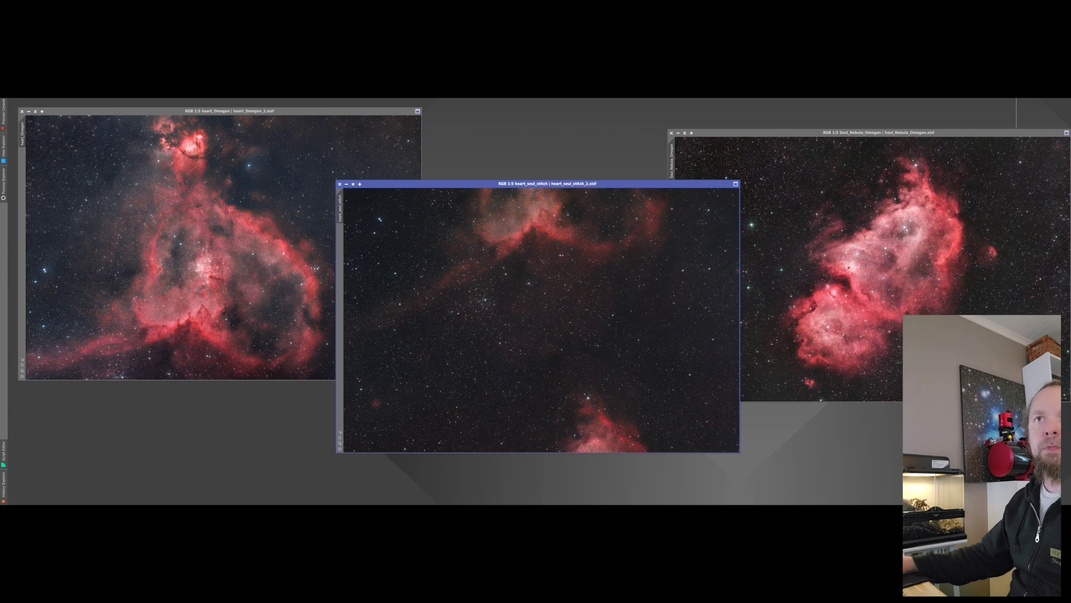
# Open the three _WCS_registered.xisf frames (heart, stitch, soul)
pyautogui.press('super+o')
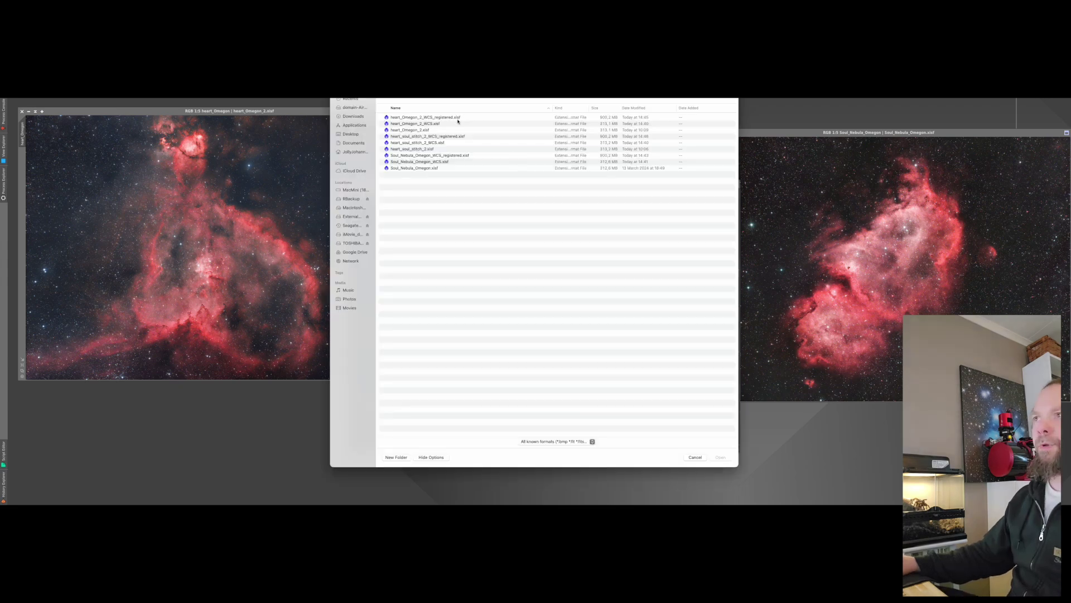
pyautogui.click(455, 118)
pyautogui.keyDown('super'); pyautogui.click(462, 136); pyautogui.keyUp('super')
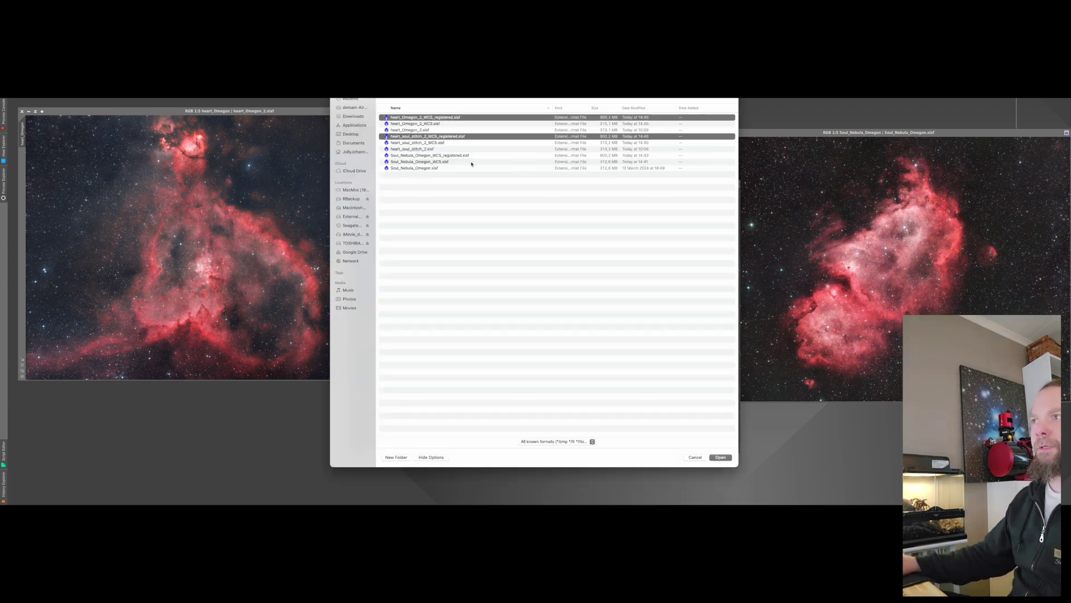
pyautogui.keyDown('super'); pyautogui.click(472, 156); pyautogui.keyUp('super')
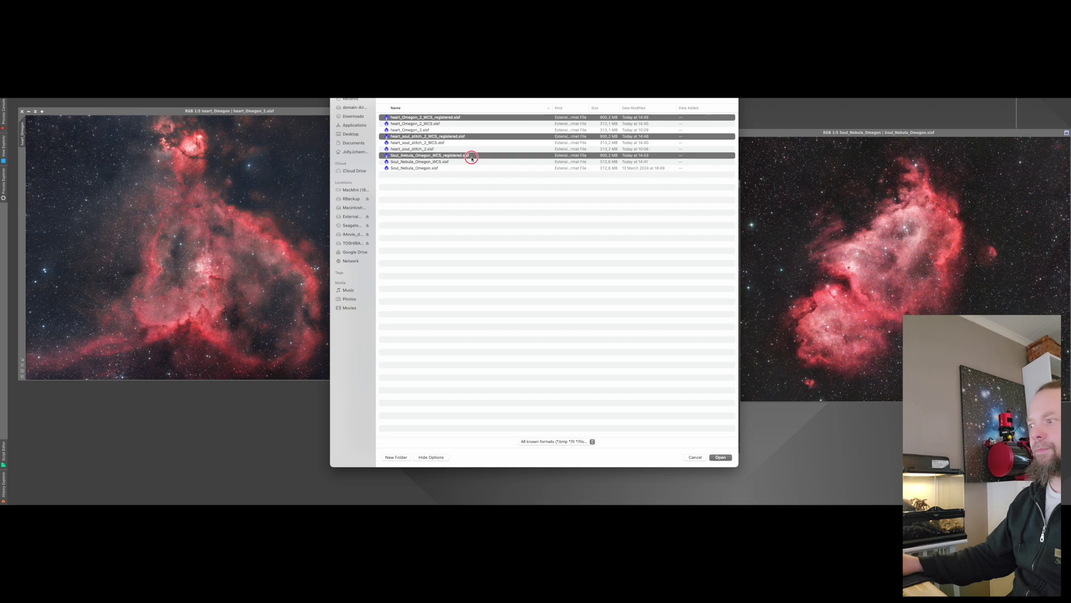
pyautogui.click(721, 457)
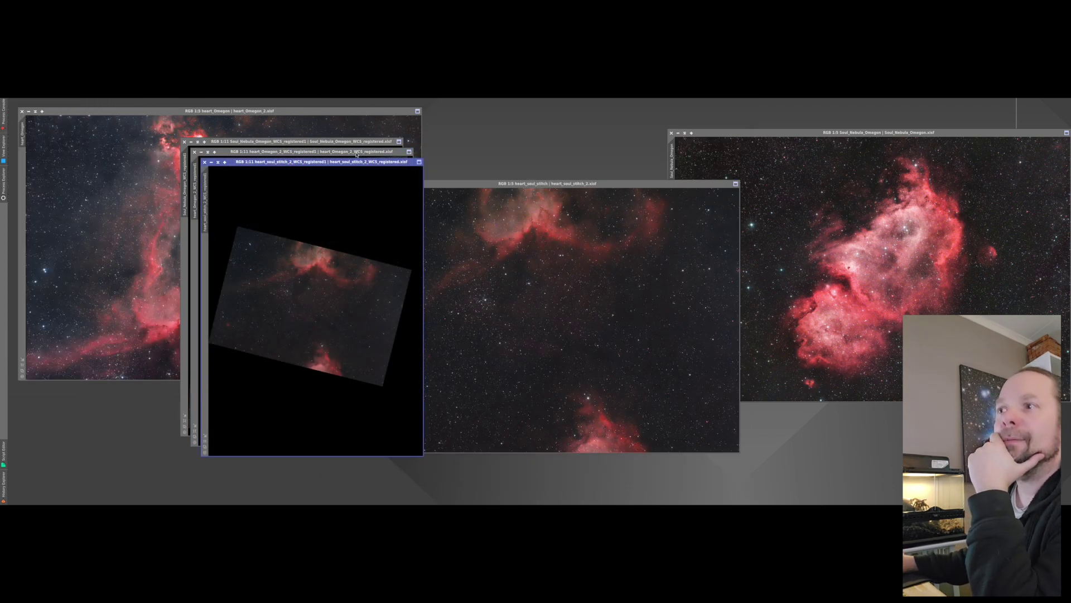
# Spread the three registered frame windows apart so each is visible side by side
pyautogui.moveTo(358, 162); pyautogui.dragTo(591, 133)
pyautogui.moveTo(392, 150); pyautogui.dragTo(632, 130)
pyautogui.moveTo(368, 141); pyautogui.dragTo(618, 135)
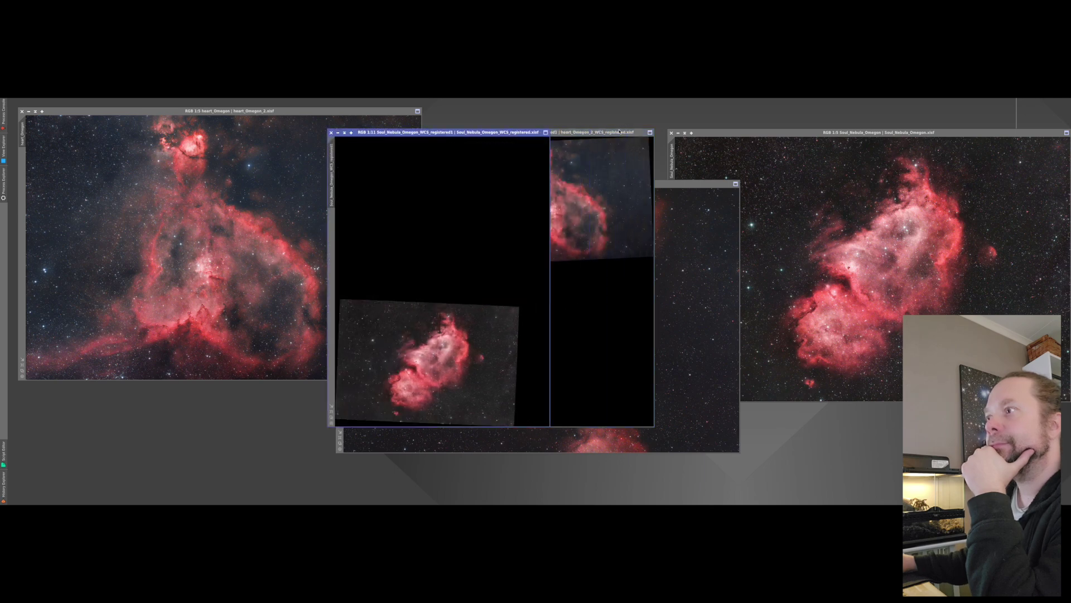
pyautogui.moveTo(620, 131); pyautogui.dragTo(516, 132)
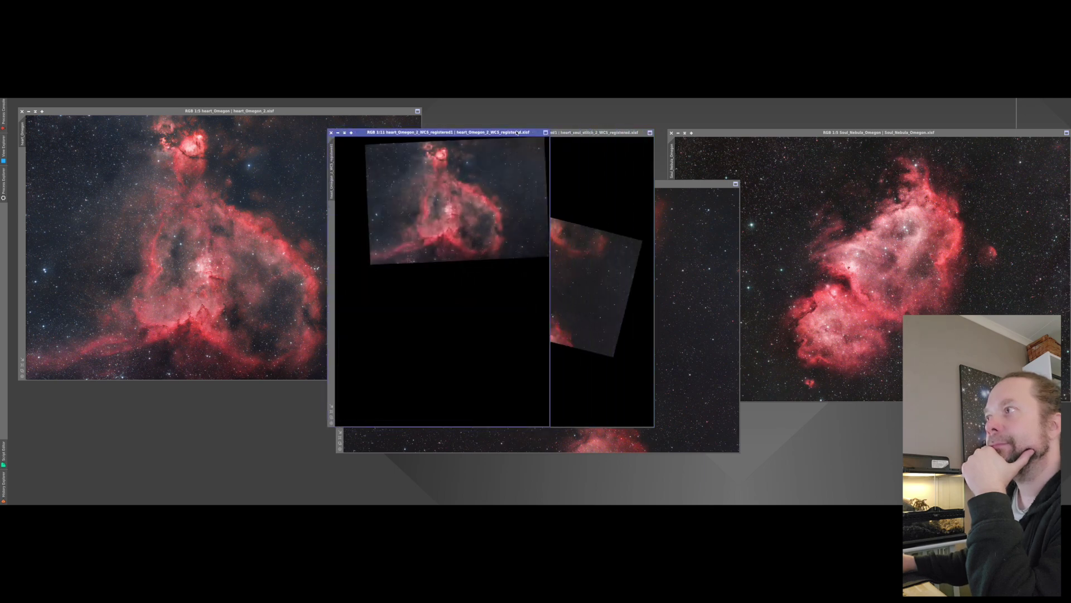
pyautogui.click(617, 132)
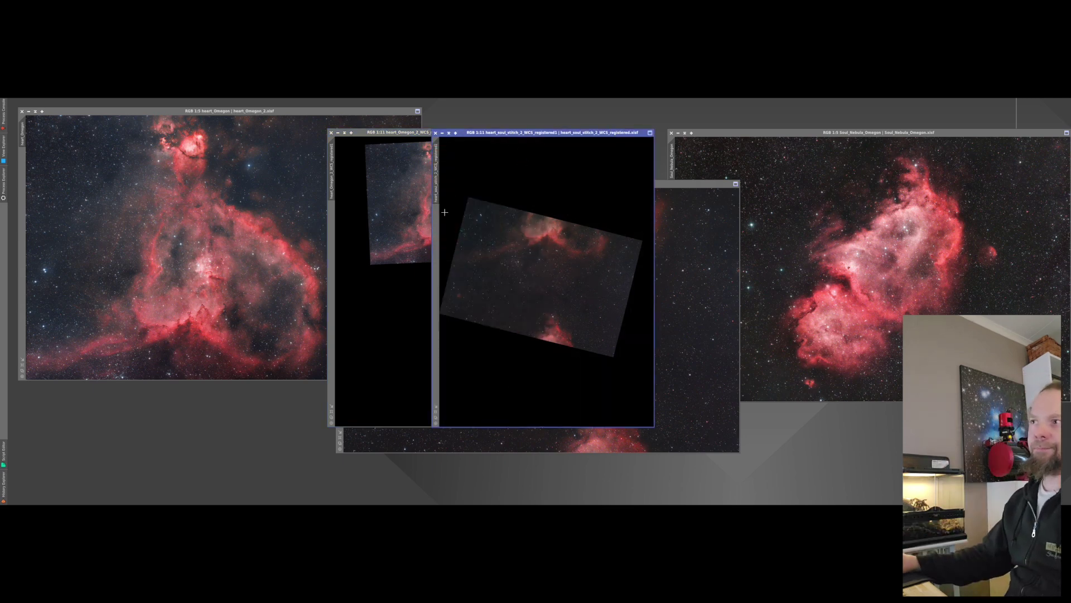
pyautogui.moveTo(481, 132); pyautogui.dragTo(574, 127)
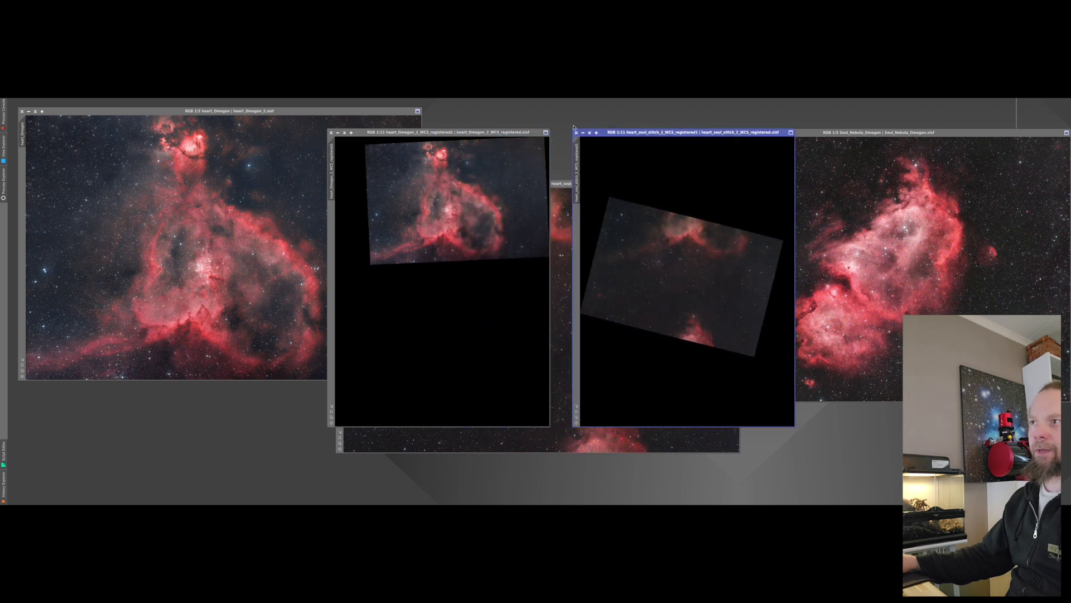
pyautogui.moveTo(458, 136); pyautogui.dragTo(254, 136)
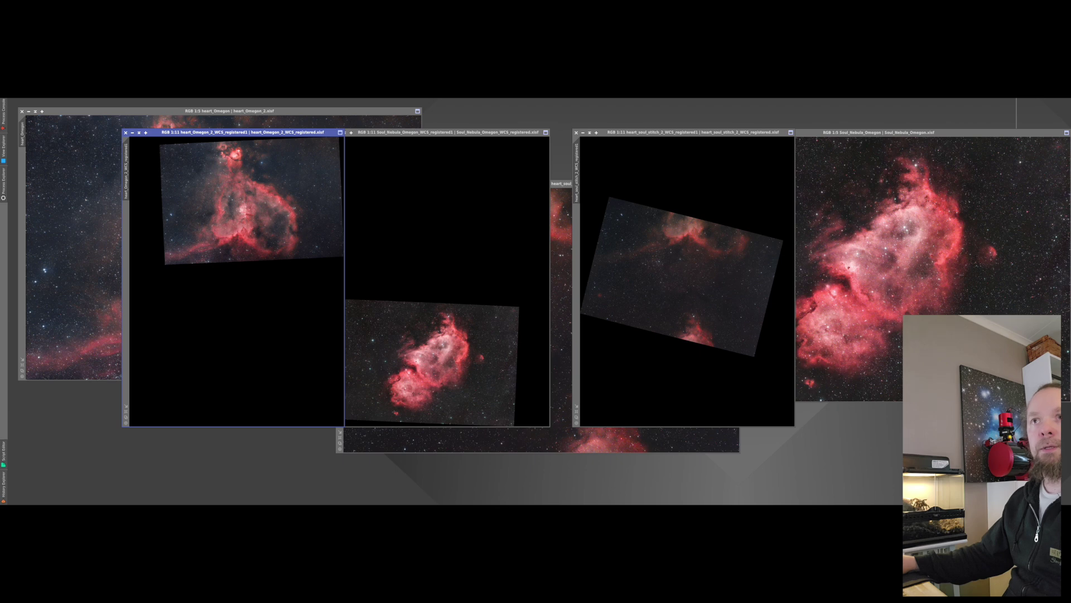
pyautogui.press('Left')
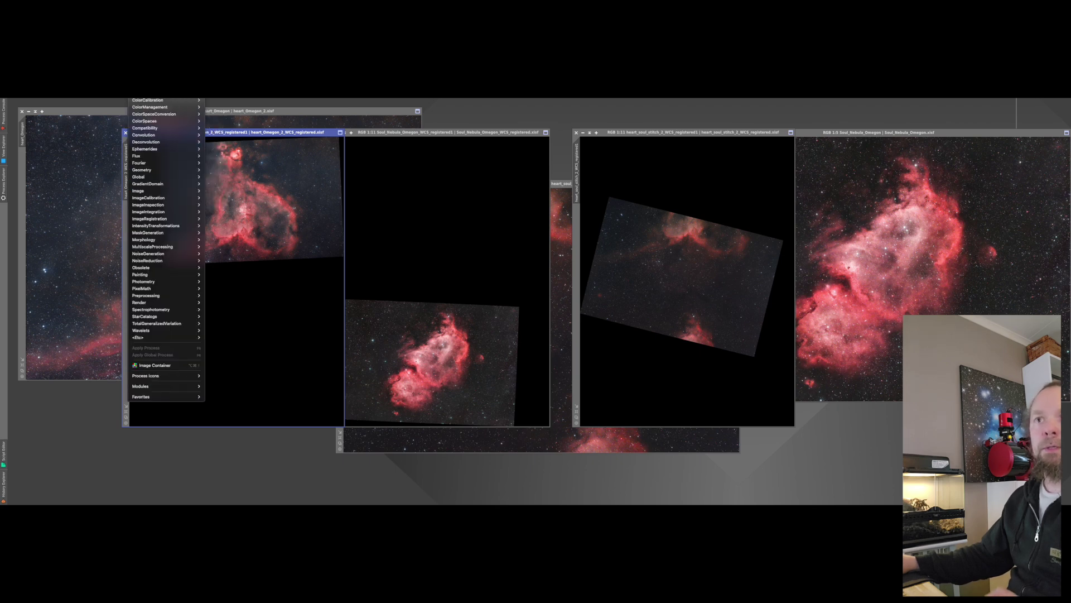
# Open GradientMergeMosaic with the three registered heart, stitch and soul frames as targets
pyautogui.moveTo(160, 199)
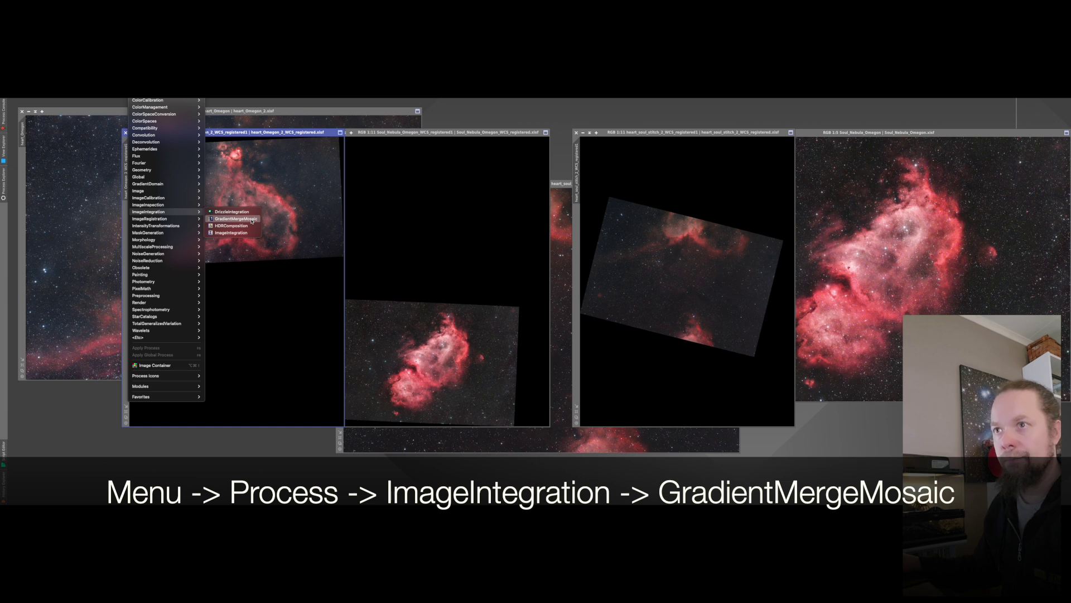
pyautogui.click(253, 220)
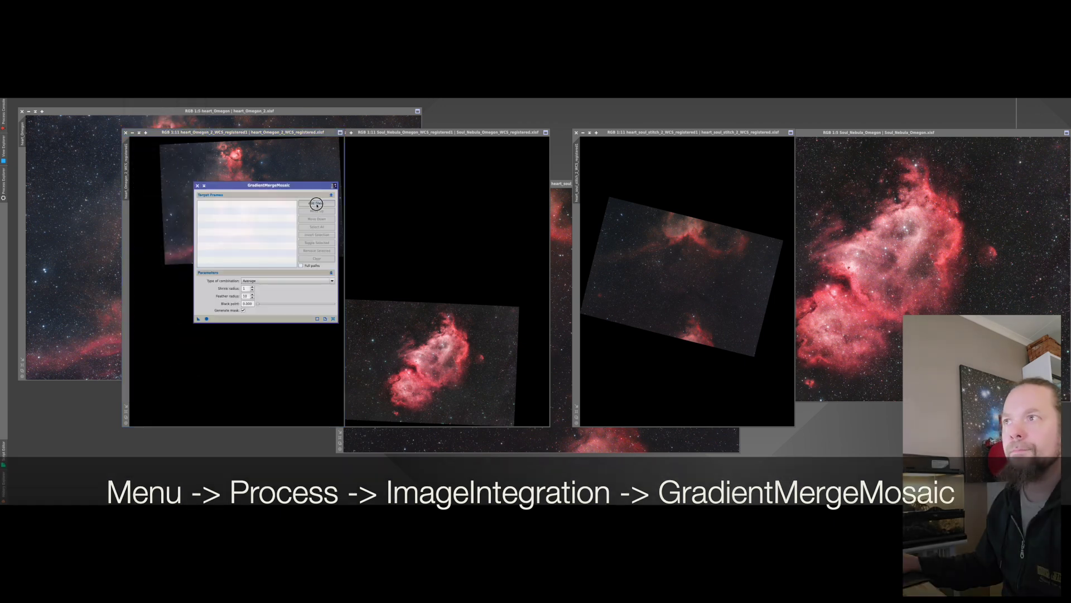
pyautogui.click(317, 203)
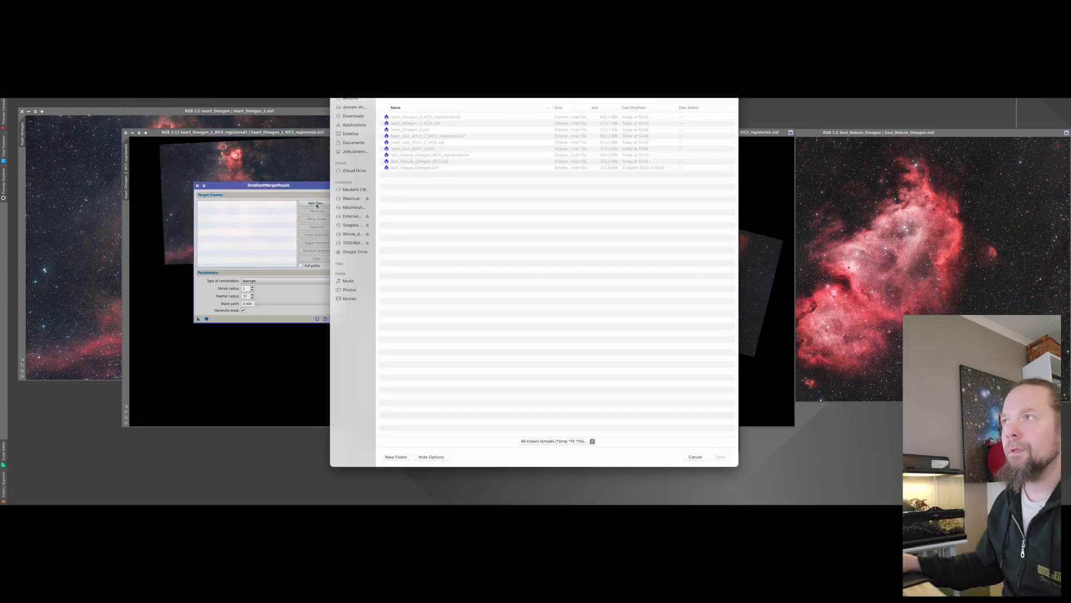
pyautogui.click(452, 117)
pyautogui.keyDown('super'); pyautogui.click(460, 136); pyautogui.keyUp('super')
pyautogui.keyDown('super'); pyautogui.click(466, 155); pyautogui.keyUp('super')
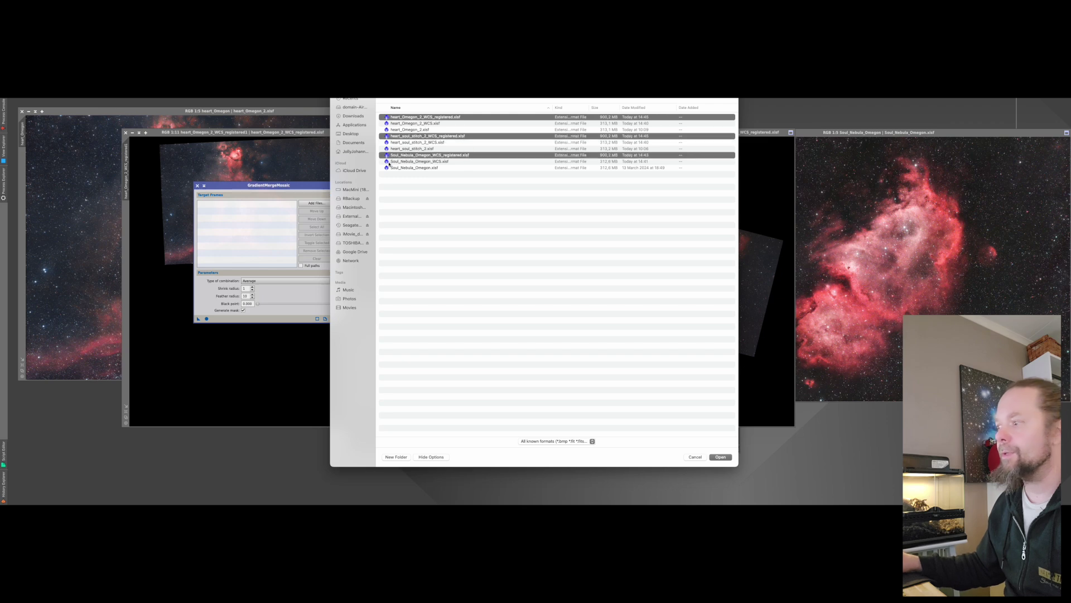
pyautogui.click(720, 457)
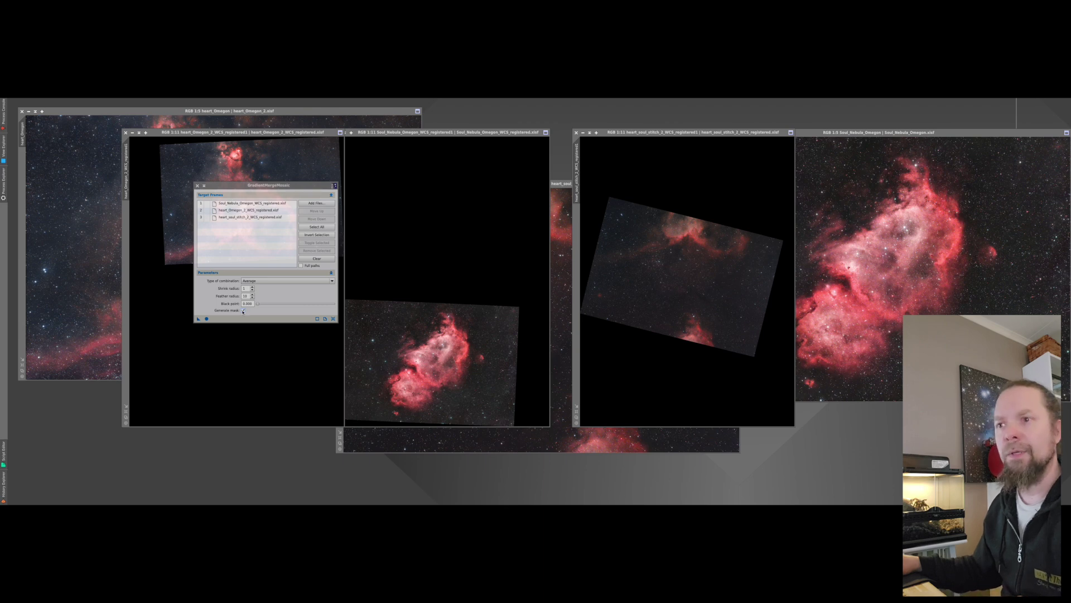
# Keep Generate mask enabled and apply GradientMergeMosaic globally
pyautogui.click(243, 310)
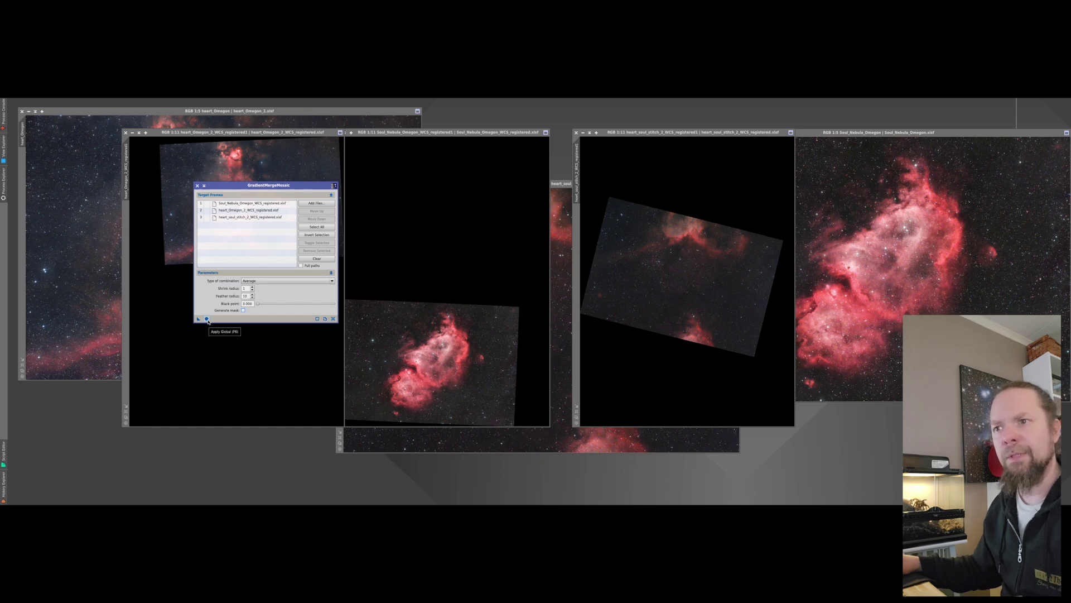
pyautogui.click(244, 310)
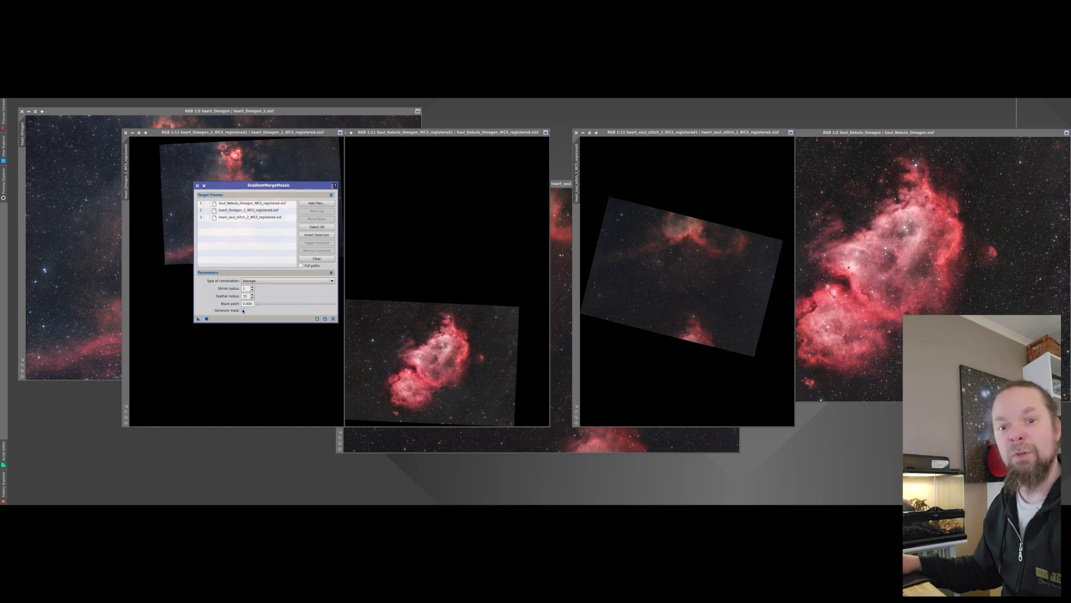
pyautogui.click(207, 319)
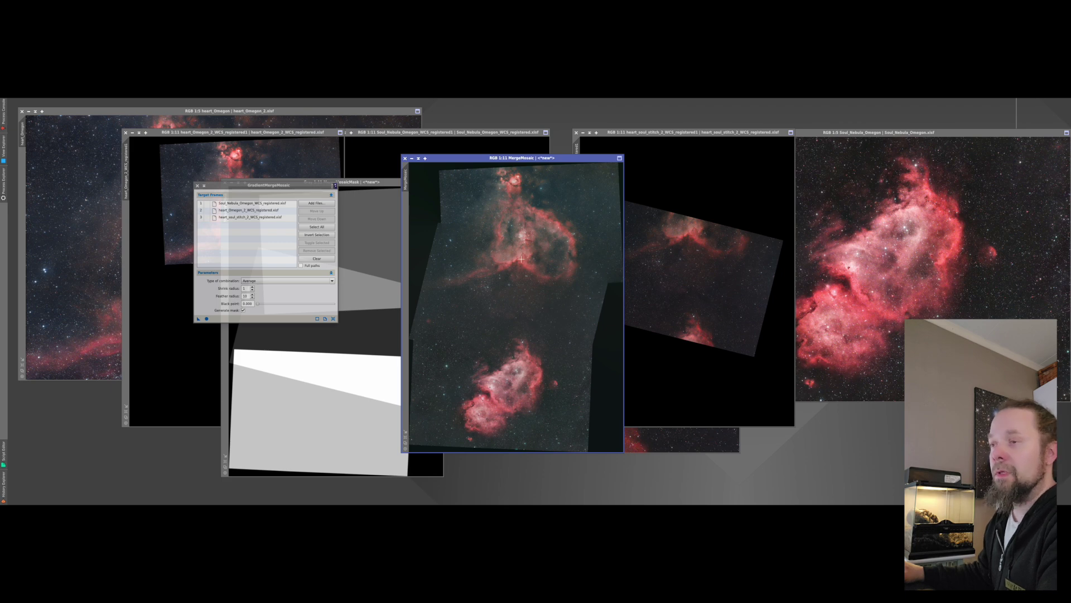
# View the MergeMosaicMask, move the GradientMergeMosaic panel aside, and bring MergeMosaic forward
pyautogui.click(379, 189)
pyautogui.moveTo(320, 186); pyautogui.dragTo(174, 176)
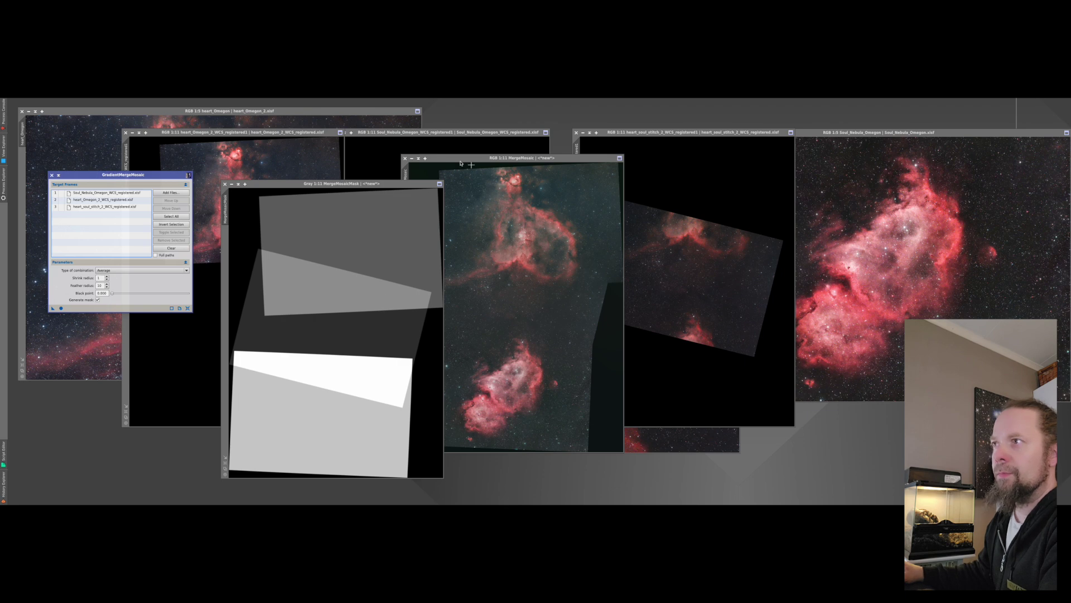
pyautogui.click(489, 159)
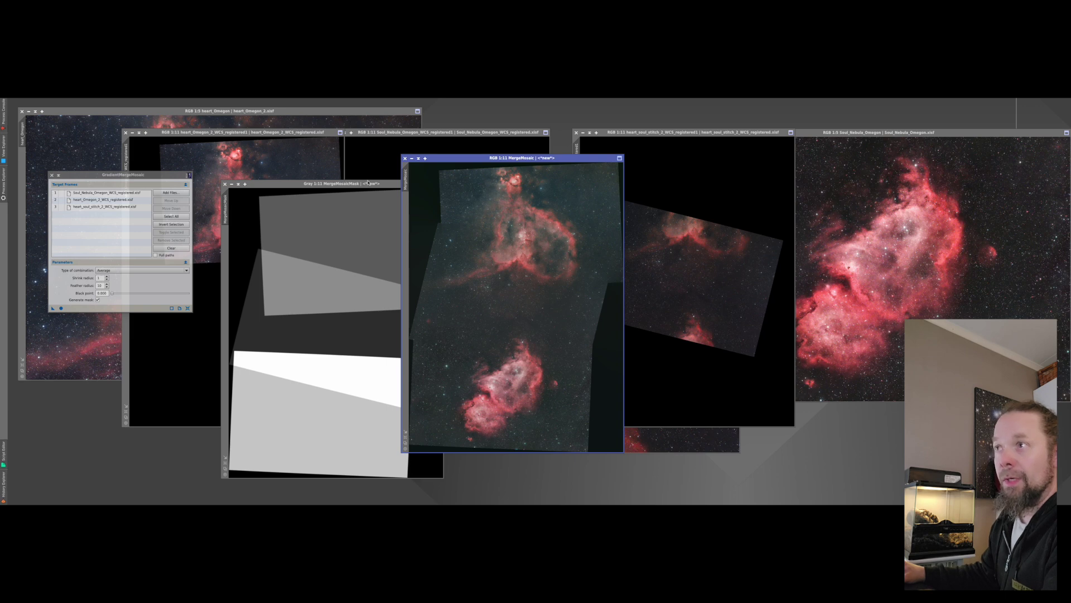
pyautogui.moveTo(369, 184); pyautogui.dragTo(365, 158)
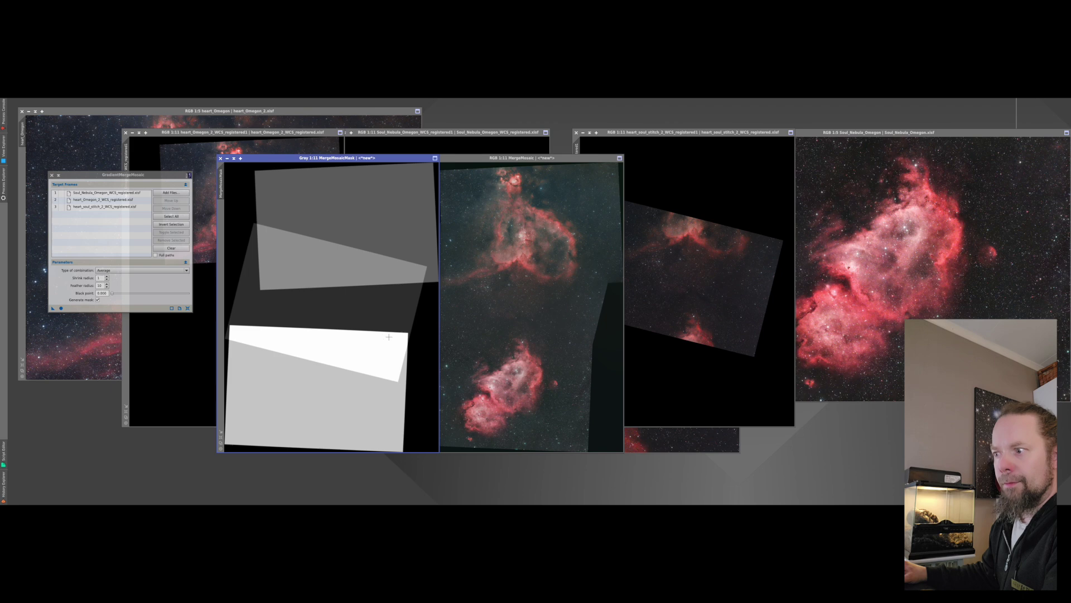
pyautogui.click(580, 342)
pyautogui.scroll(-1, 580, 343)
pyautogui.scroll(8, 579, 342)
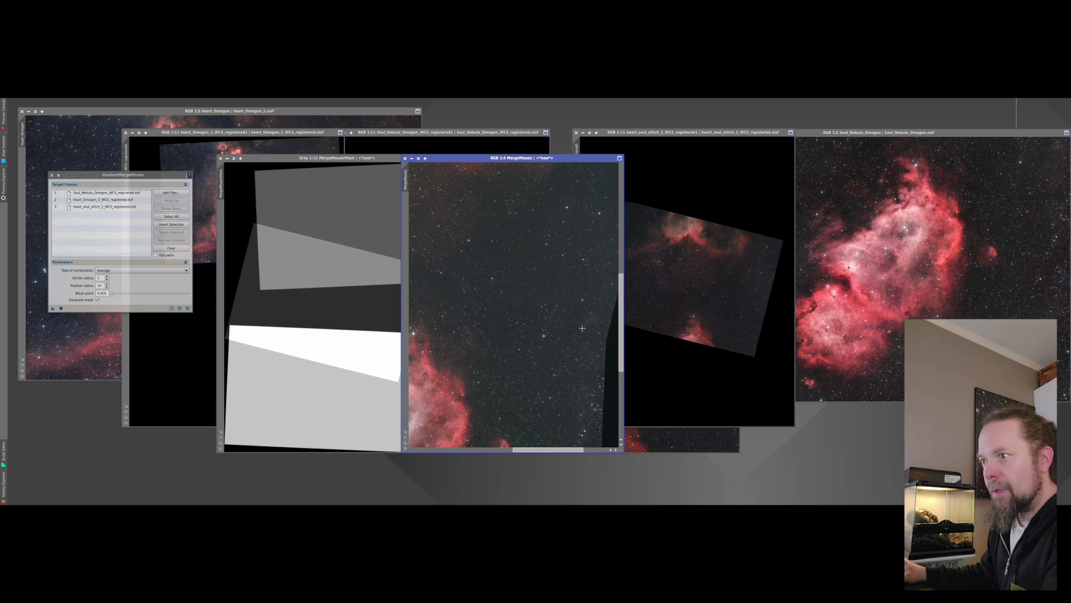
pyautogui.scroll(4, 589, 363)
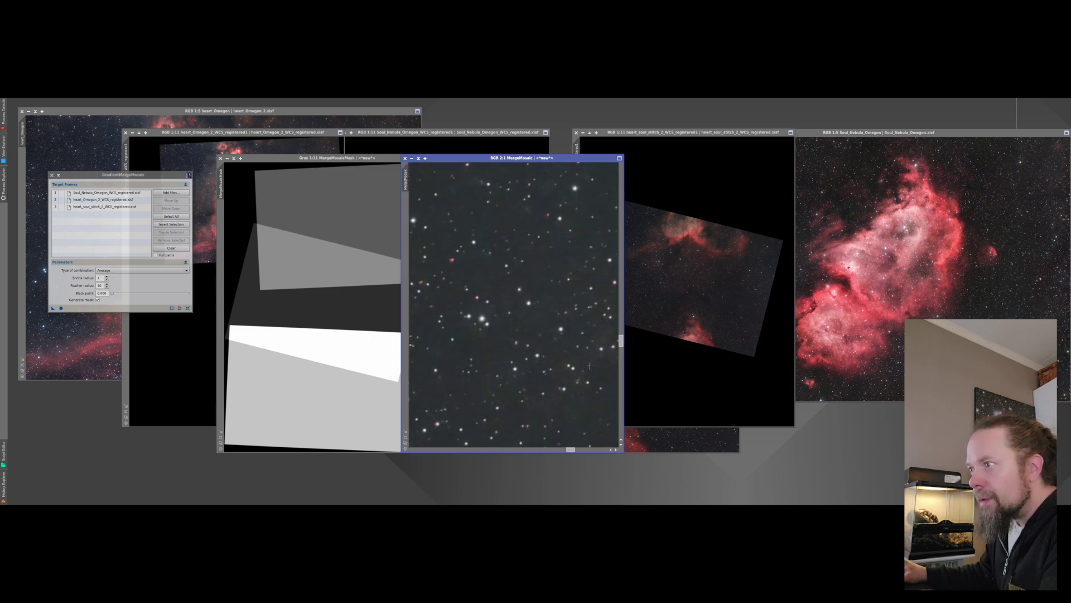
pyautogui.scroll(-3, 589, 365)
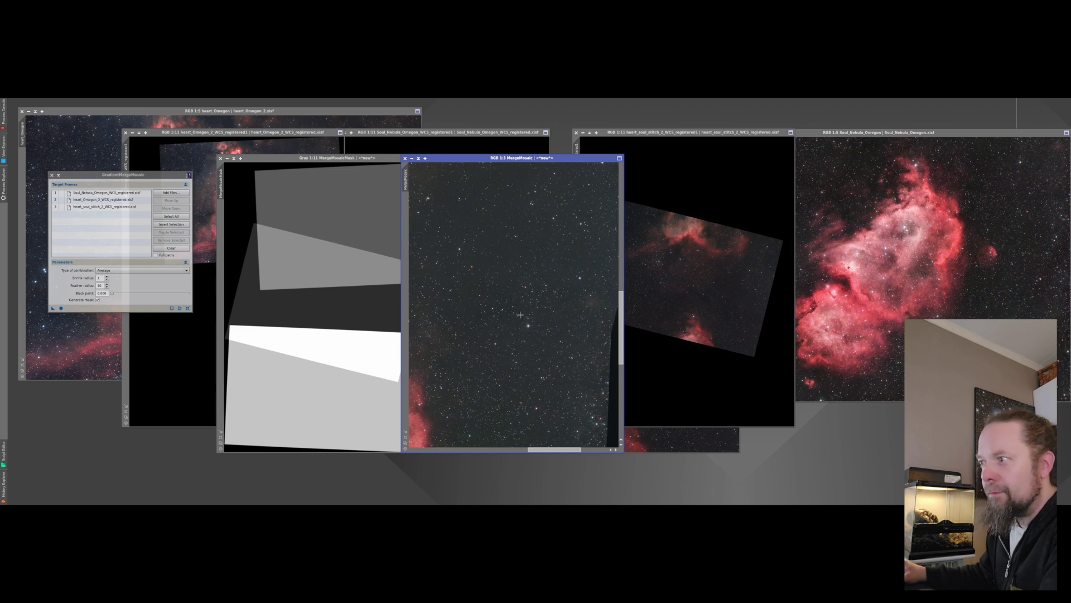
pyautogui.scroll(4, 515, 369)
pyautogui.scroll(-6, 515, 368)
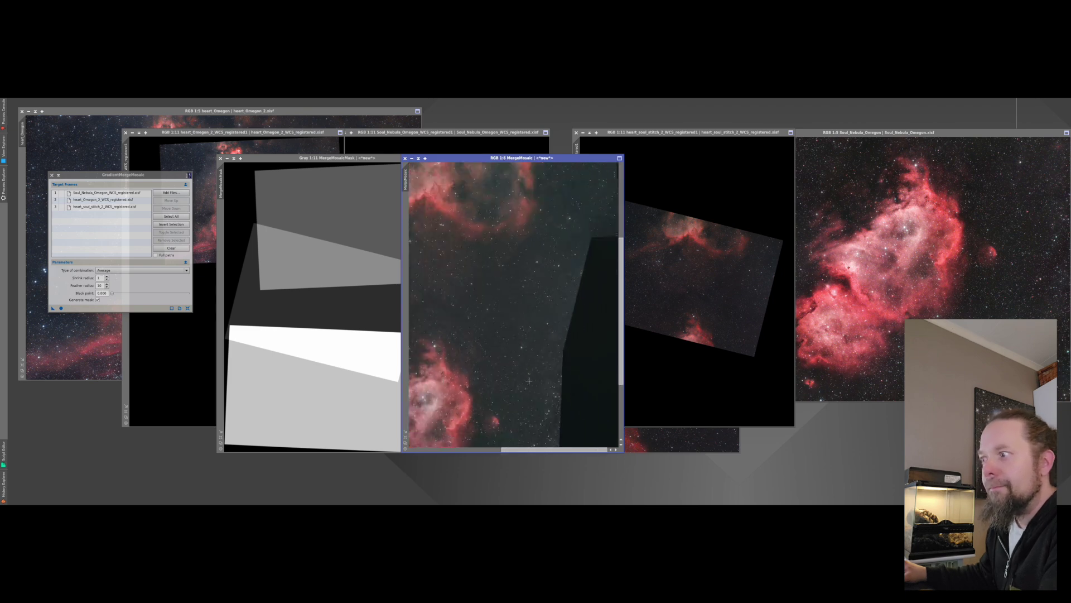
pyautogui.scroll(-1, 544, 316)
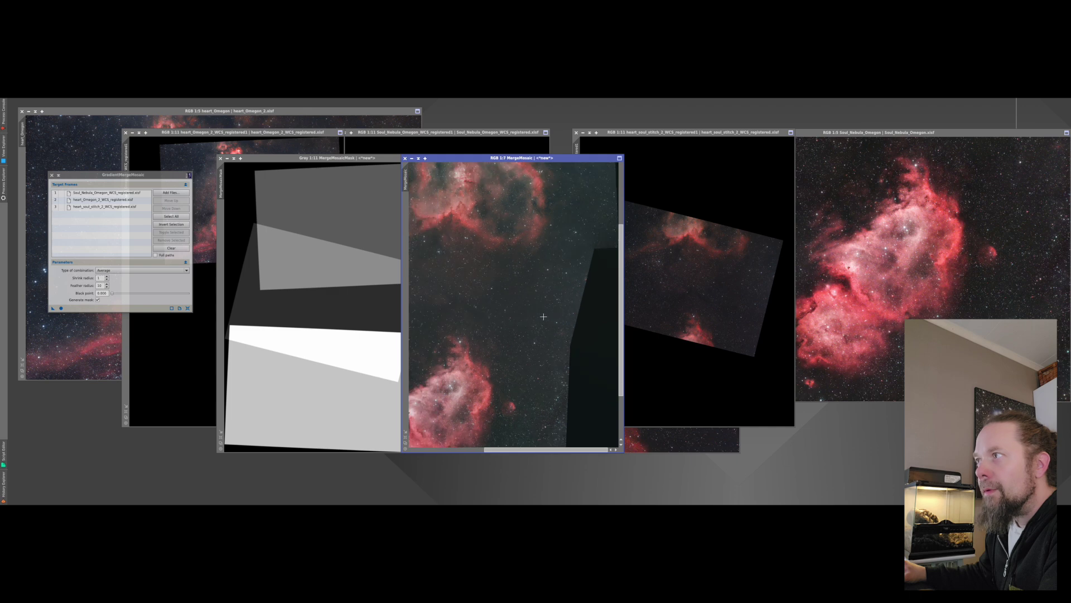
pyautogui.moveTo(481, 273); pyautogui.dragTo(536, 333)
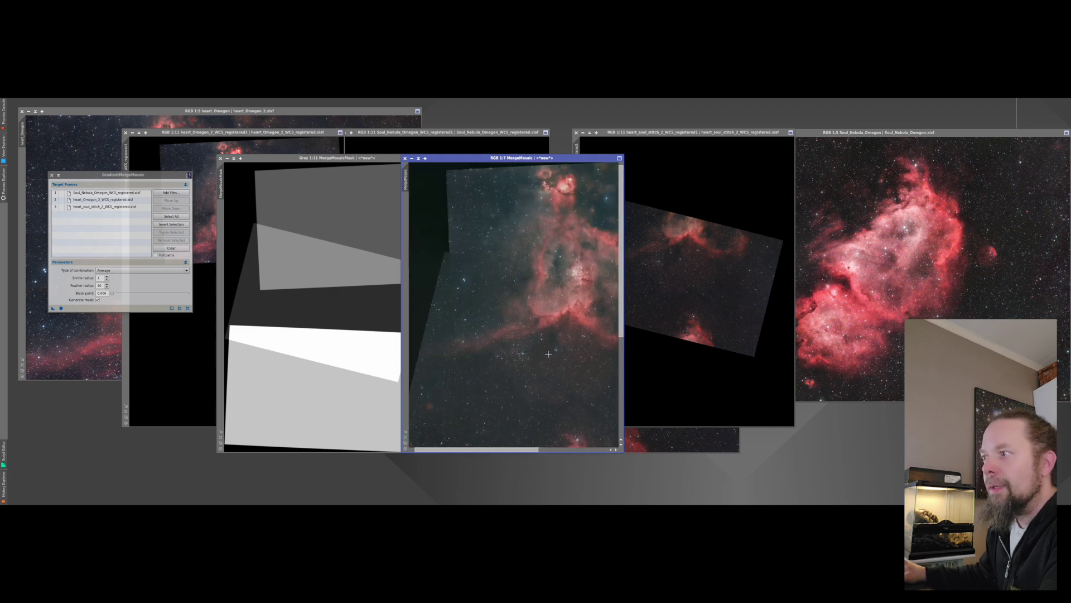
pyautogui.scroll(-2, 481, 284)
pyautogui.scroll(5, 469, 277)
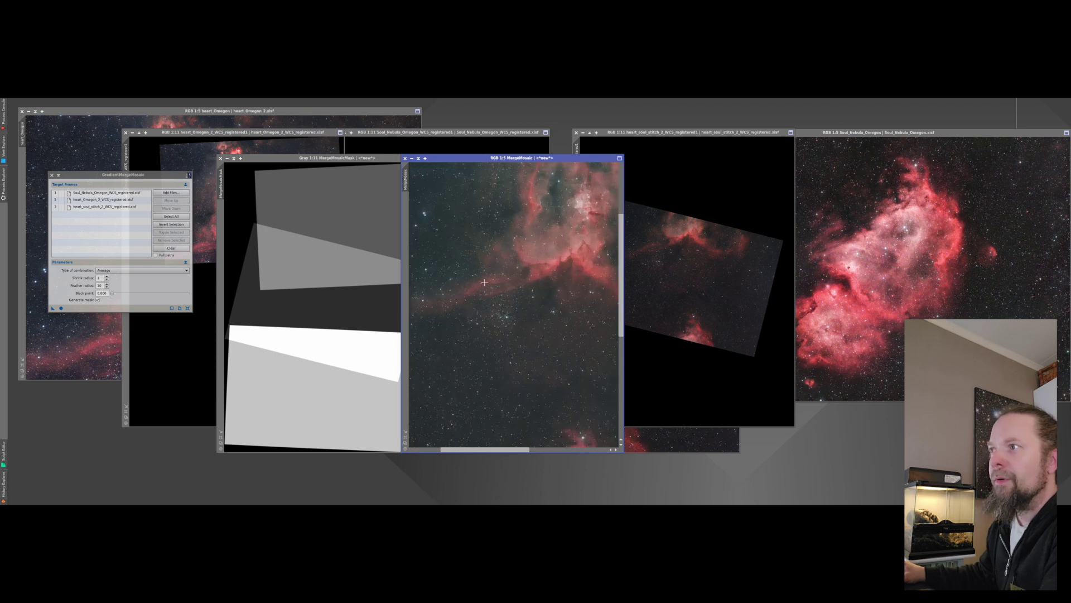
pyautogui.scroll(1, 462, 270)
pyautogui.scroll(1, 455, 265)
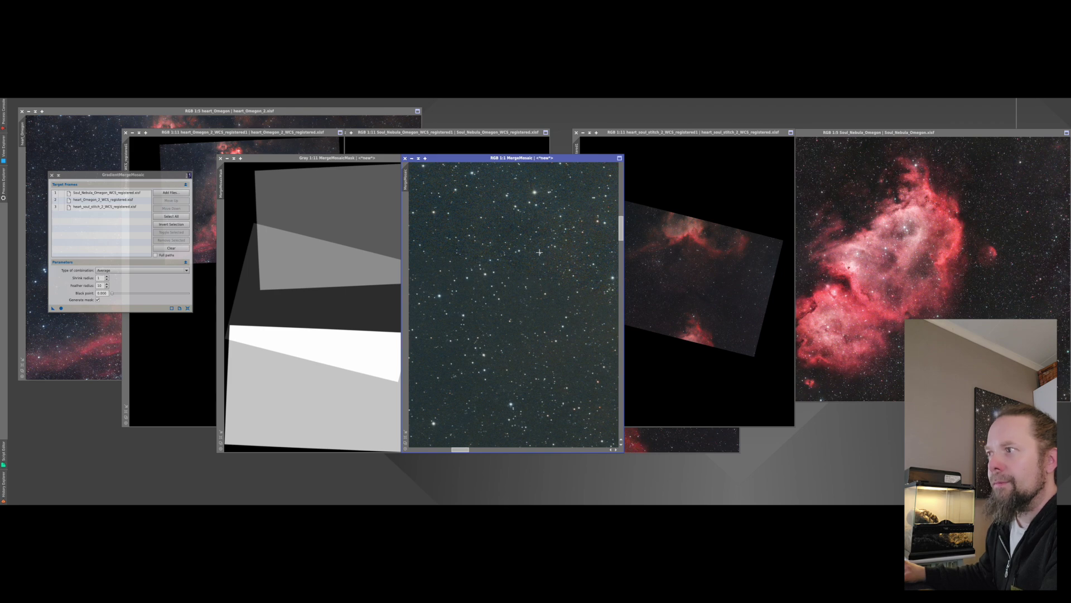
pyautogui.scroll(3, 547, 282)
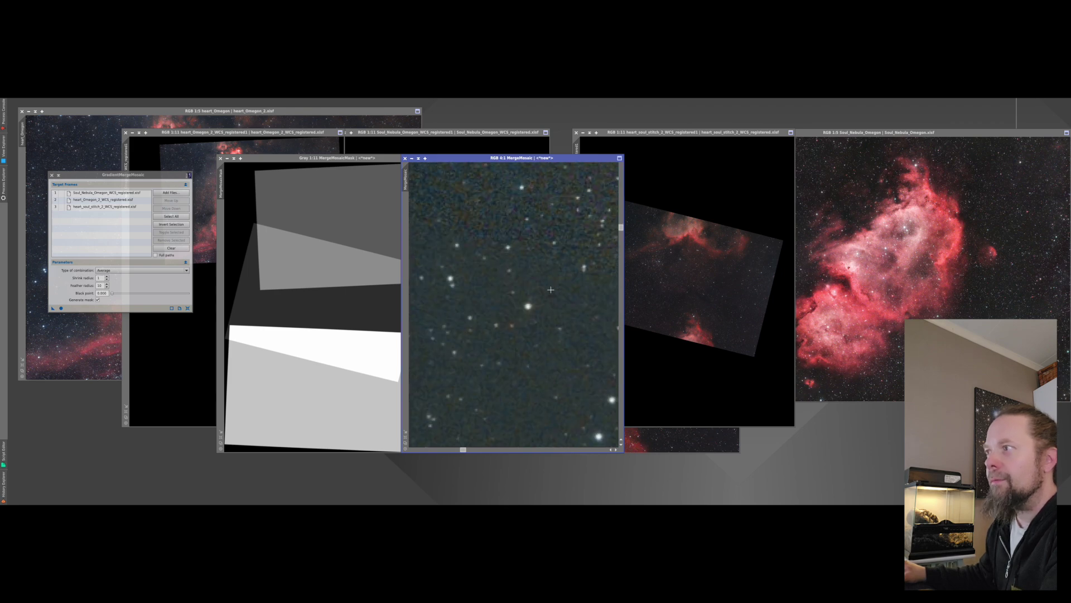
pyautogui.scroll(-9, 550, 289)
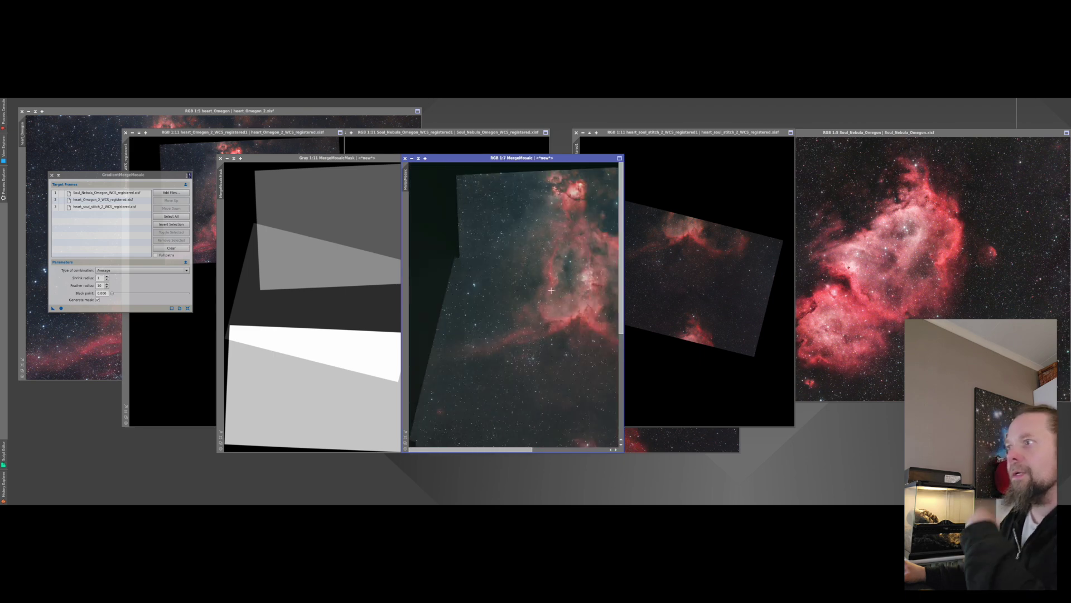
pyautogui.scroll(-1, 516, 260)
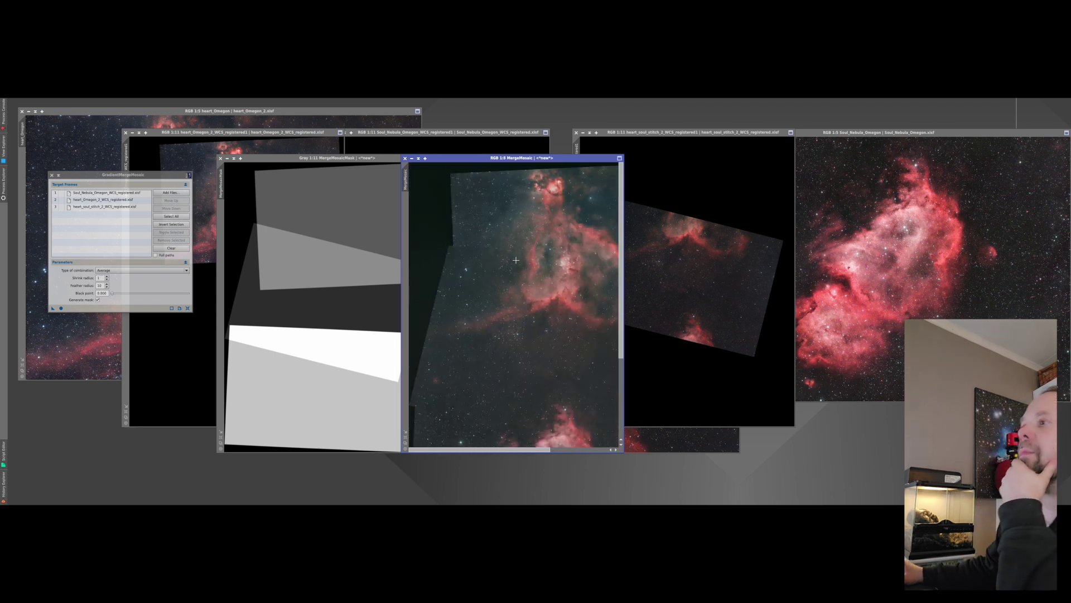
pyautogui.scroll(-2, 514, 307)
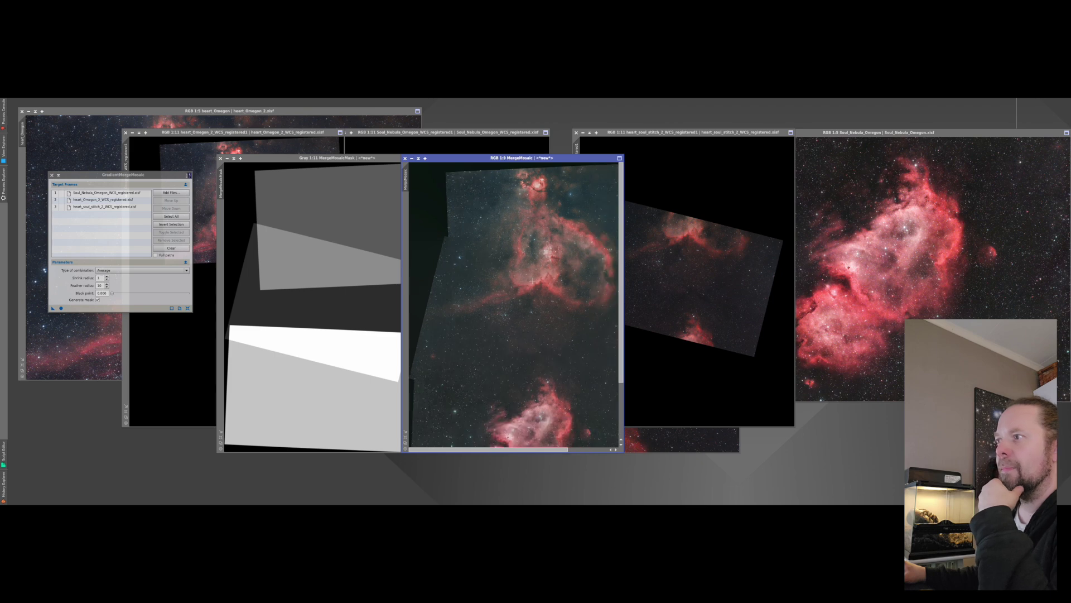
pyautogui.click(256, 134)
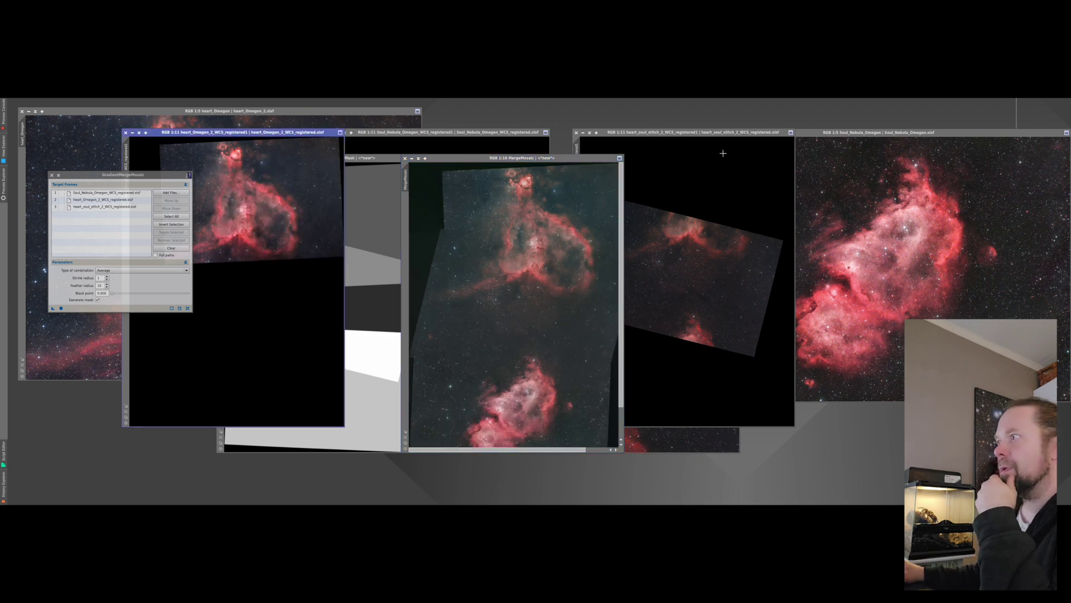
# Place the registered Soul and Heart frames beside the merged mosaic, then bring the mosaic forward
pyautogui.click(526, 132)
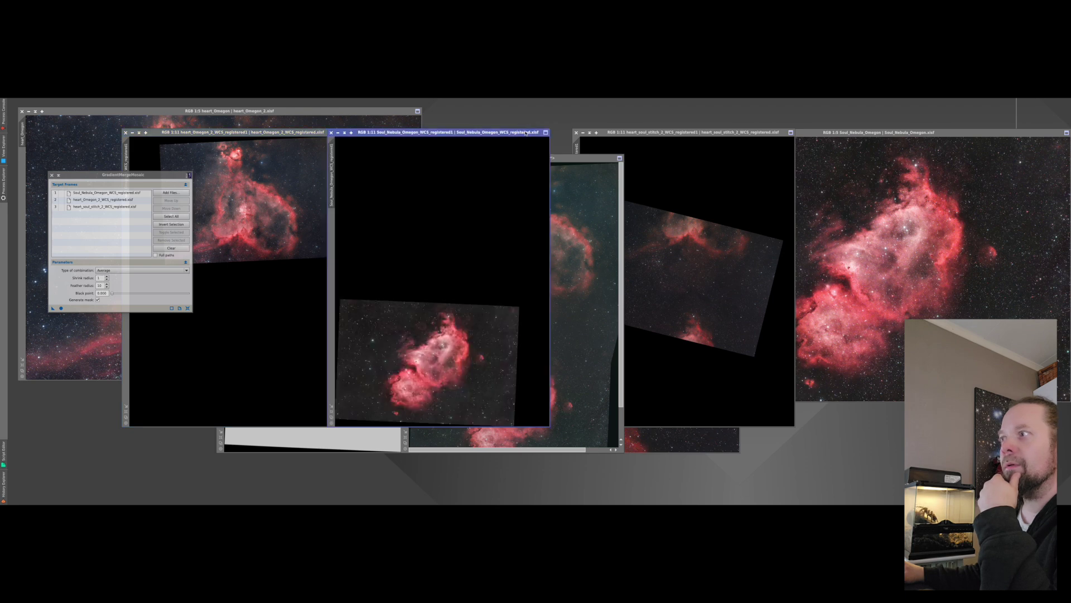
pyautogui.moveTo(526, 132); pyautogui.dragTo(815, 176)
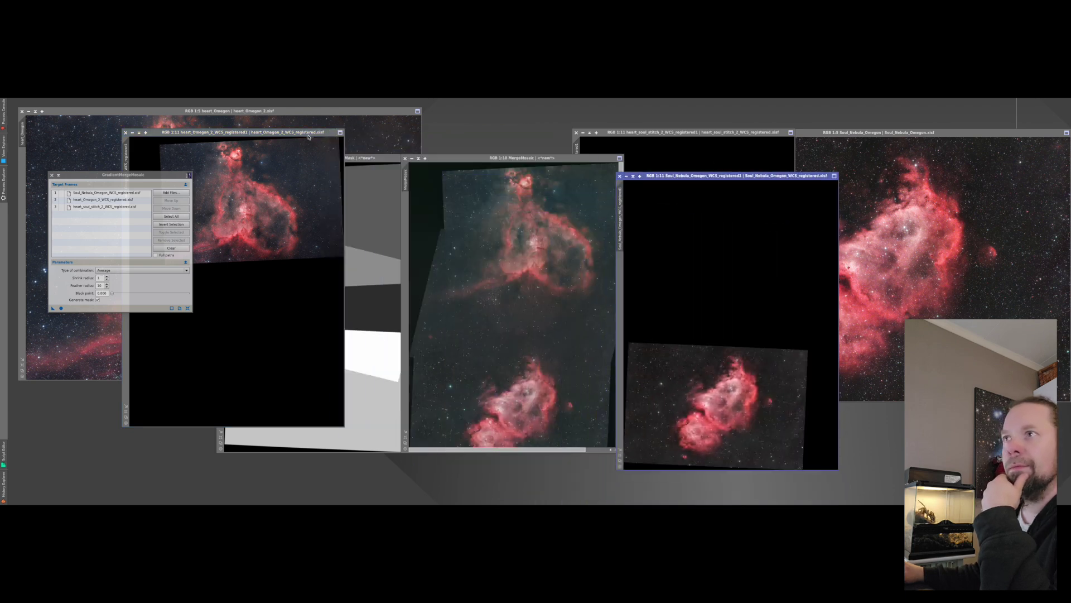
pyautogui.moveTo(308, 136); pyautogui.dragTo(403, 162)
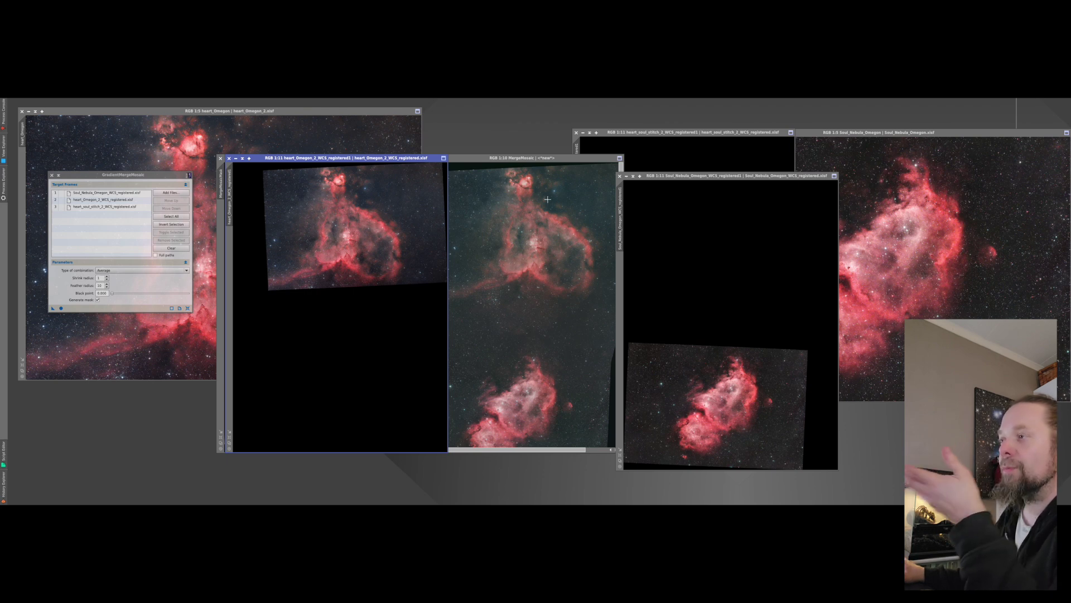
pyautogui.click(530, 257)
# DynamicCrop the mosaic, extending the crop rectangle slightly downward to trim the ragged tile edges
pyautogui.scroll(2, 529, 262)
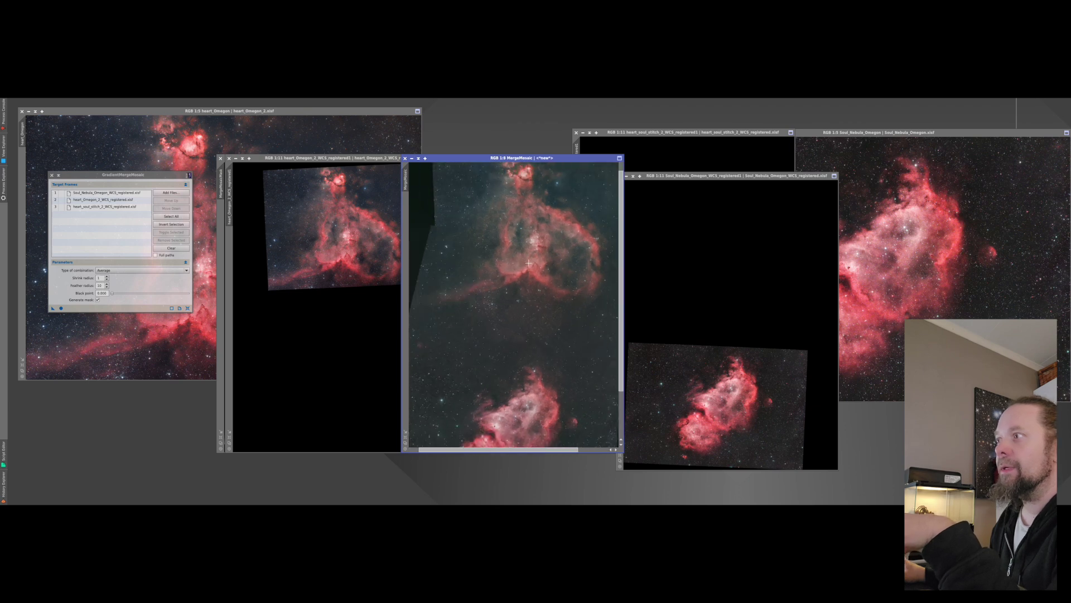
pyautogui.scroll(-5, 595, 437)
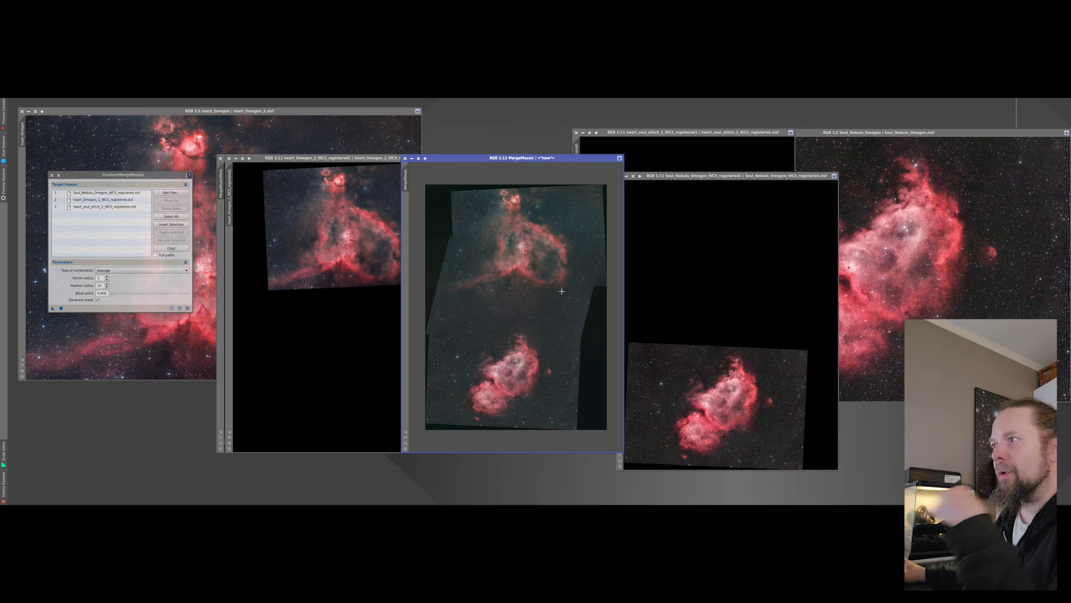
pyautogui.hotkey('ctrl', 'shift', 'c')
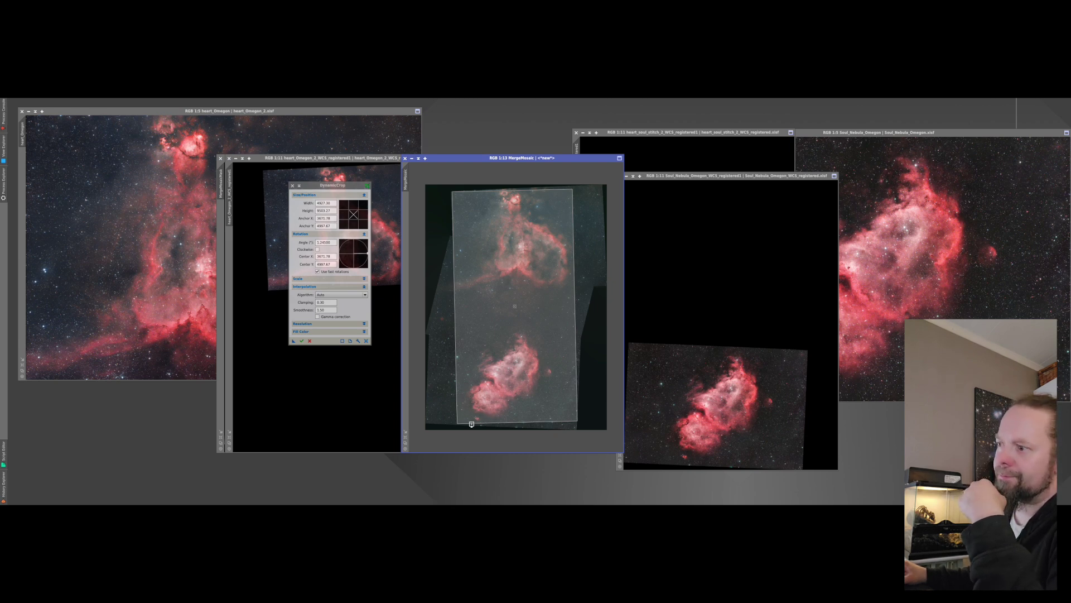
pyautogui.moveTo(480, 422); pyautogui.dragTo(481, 425)
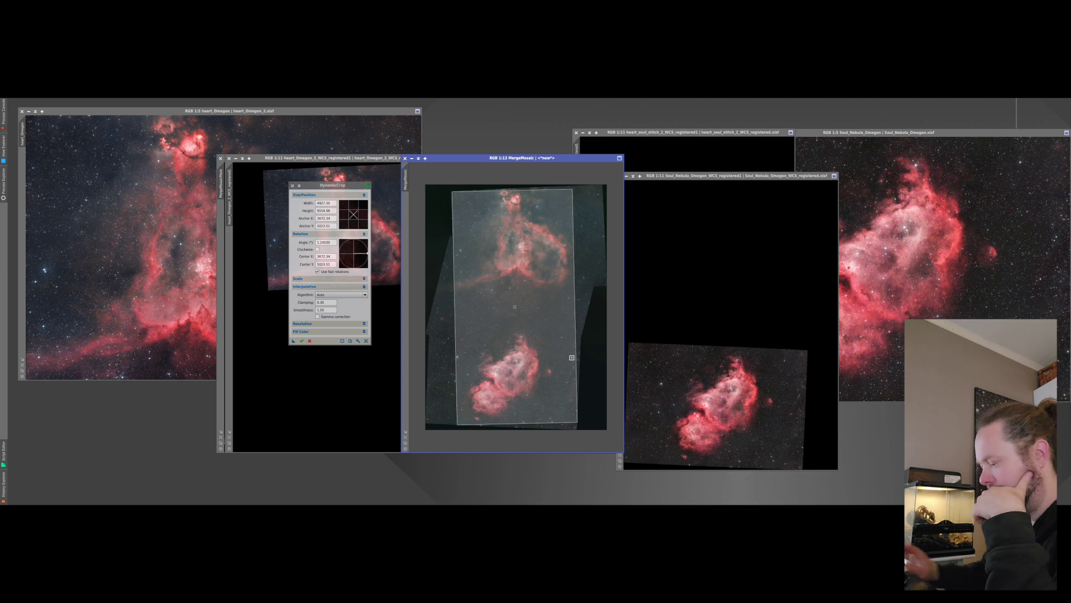
pyautogui.doubleClick(571, 357)
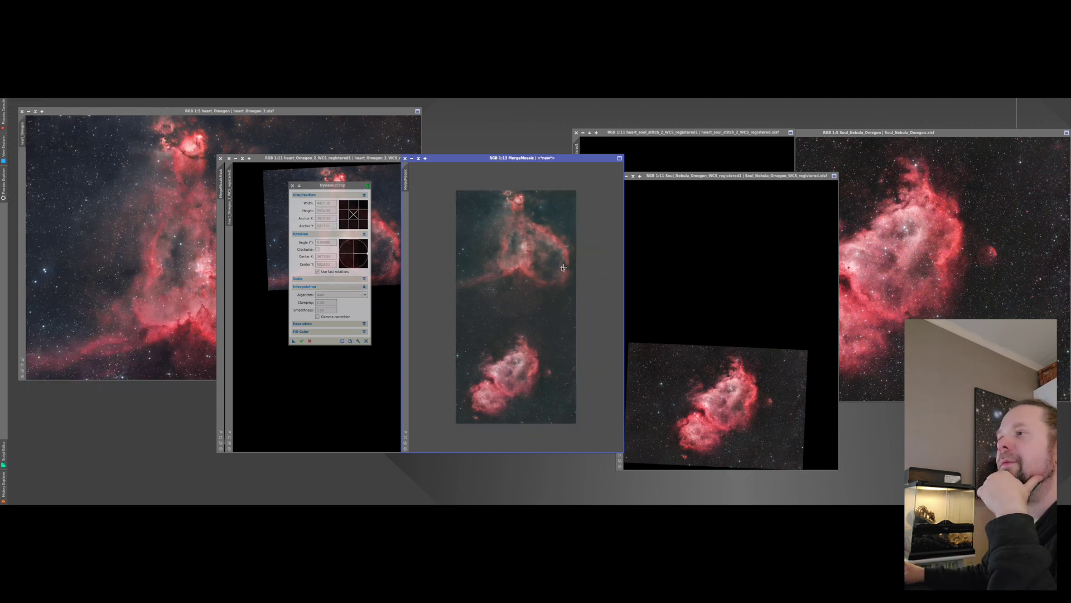
pyautogui.scroll(1, 533, 244)
# Rotate the cropped MergeMosaic 90° clockwise so the Soul Nebula sits on the left
pyautogui.rightClick(114, 119)
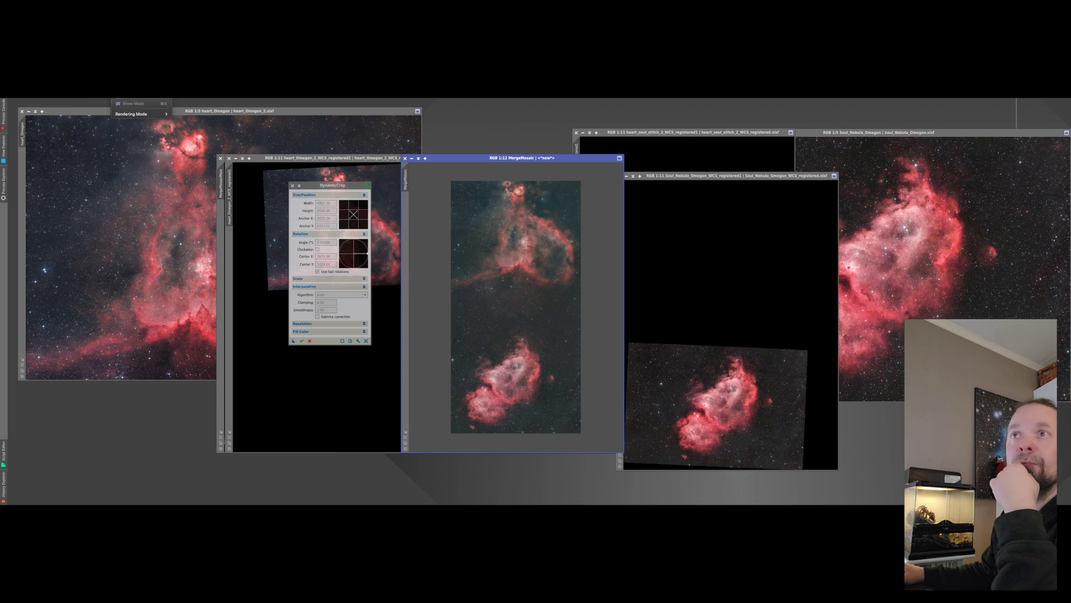
pyautogui.rightClick(72, 104)
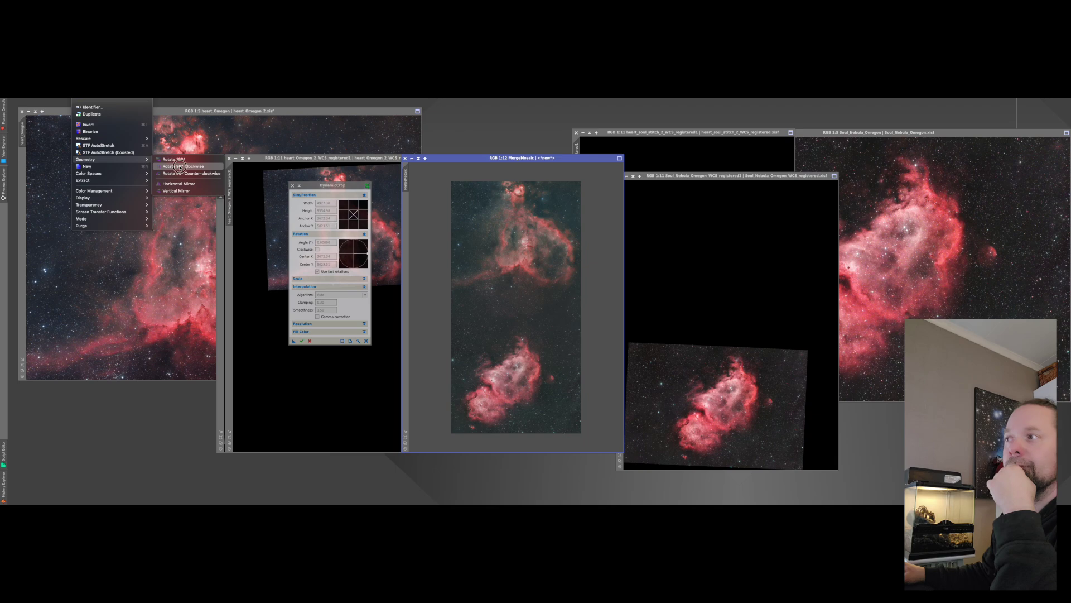
pyautogui.press('Escape')
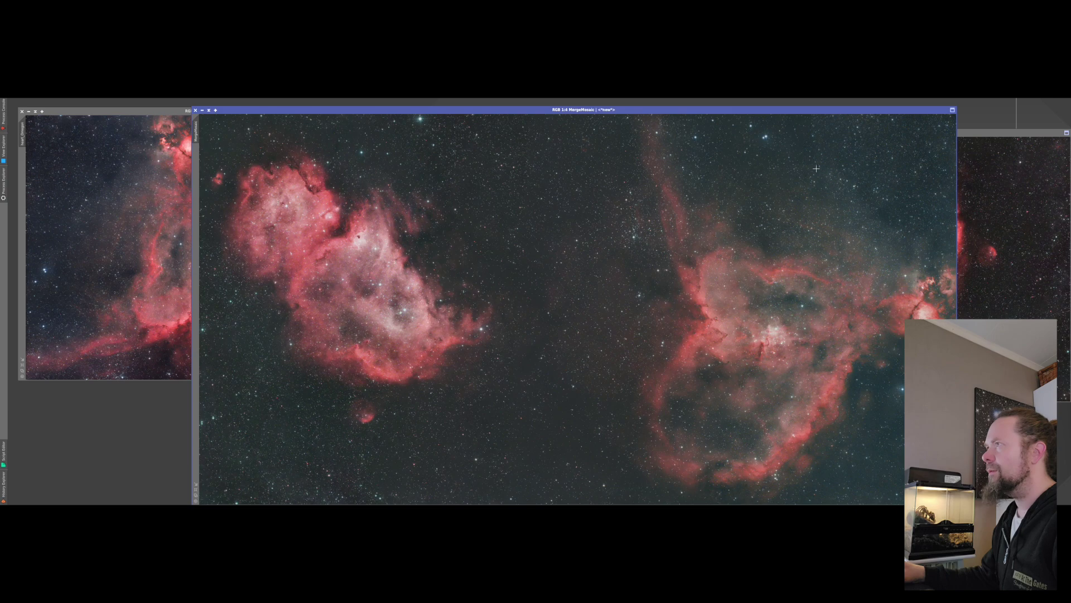
pyautogui.scroll(-2, 816, 168)
pyautogui.scroll(4, 816, 162)
pyautogui.moveTo(816, 176); pyautogui.dragTo(818, 196)
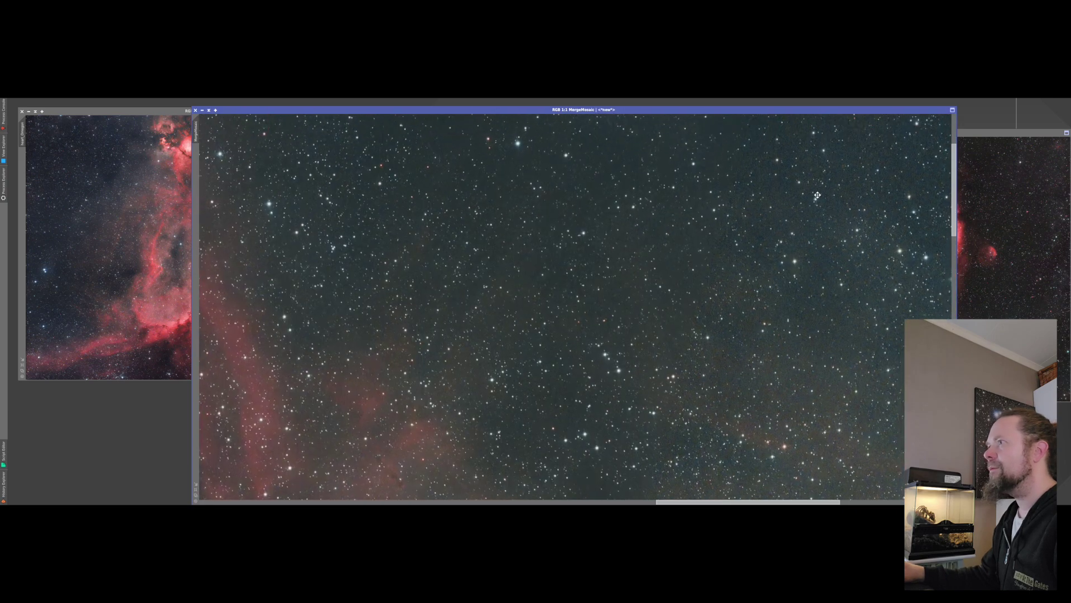
pyautogui.scroll(-4, 817, 196)
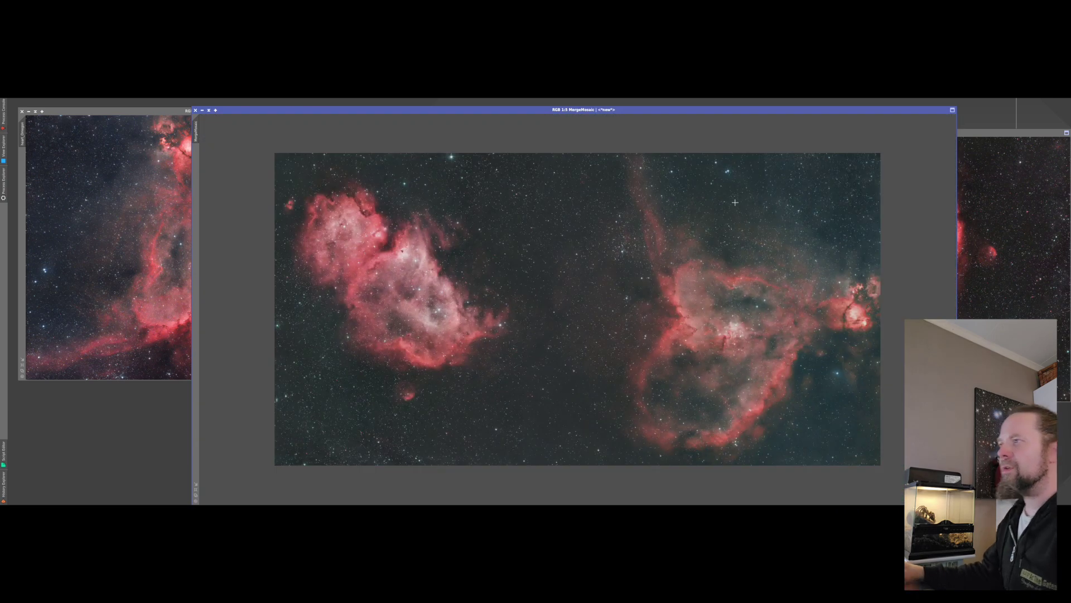